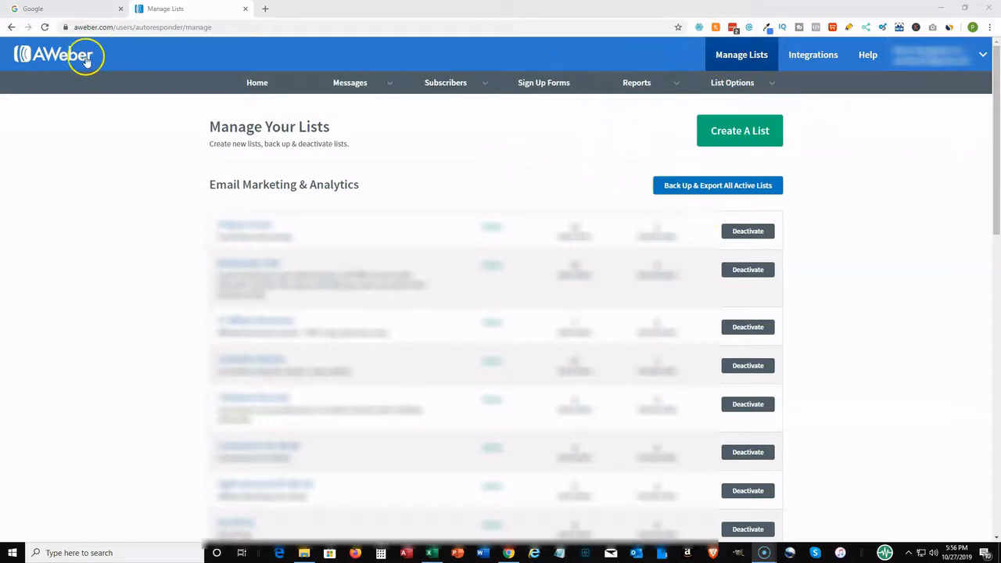
Step: Start a new list and accept the prefilled company, address and sender details
click(740, 133)
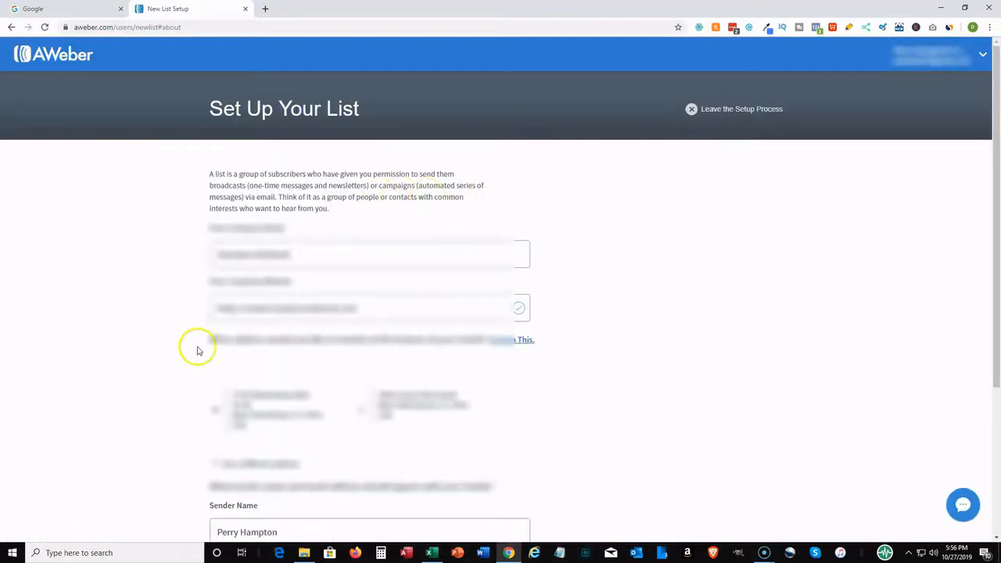
scroll(302, 259, down, 2)
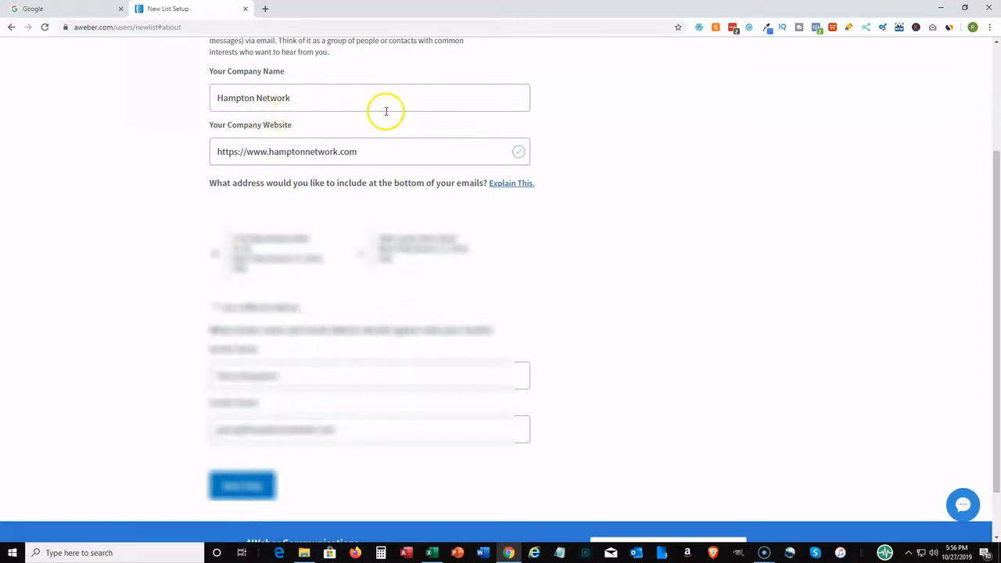
click(241, 488)
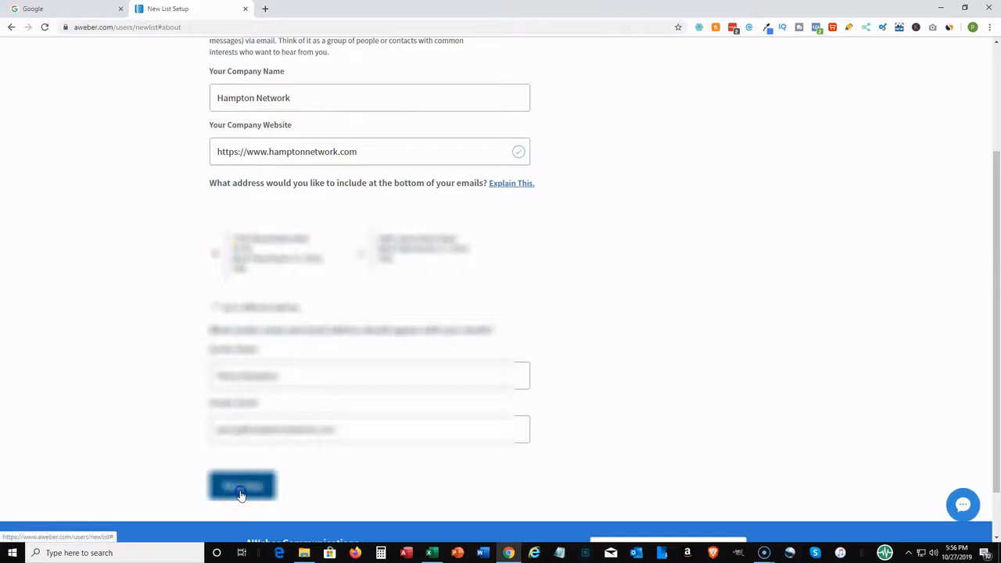
Step: Name the list "YouTube Test List", enter "YouTube Test List" as its description, and continue to the confirmation message
click(274, 222)
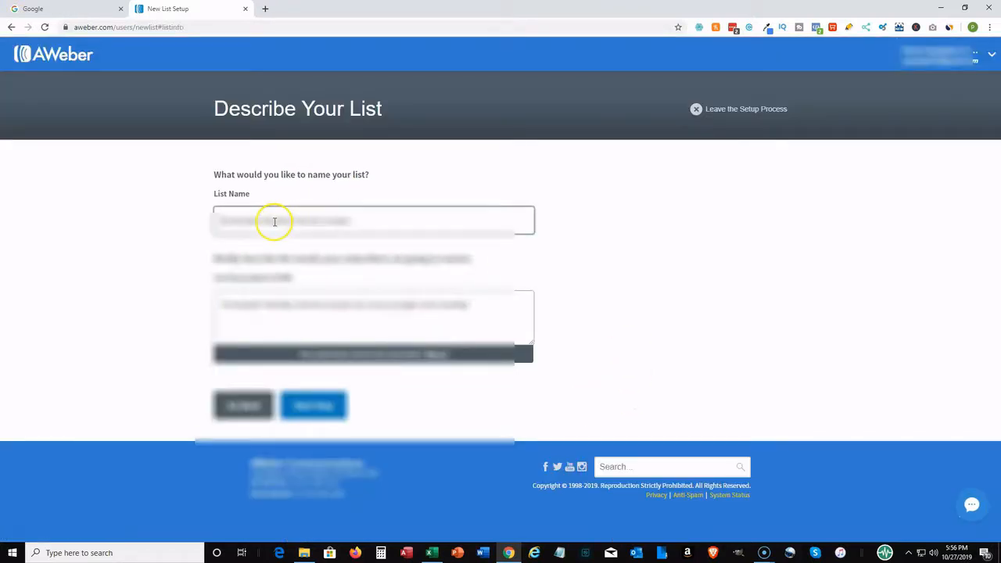
text(Test List)
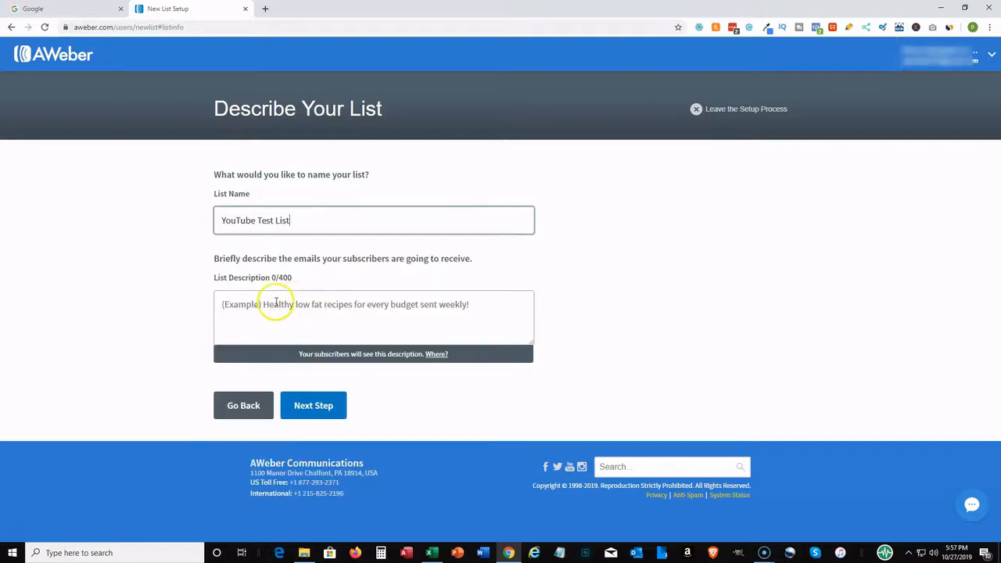
click(259, 306)
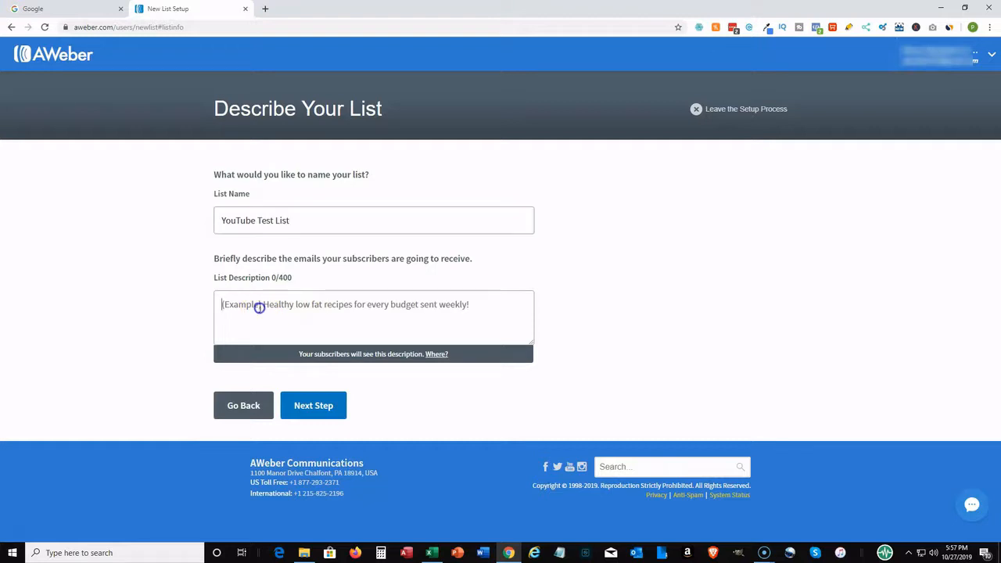
text(Ty)
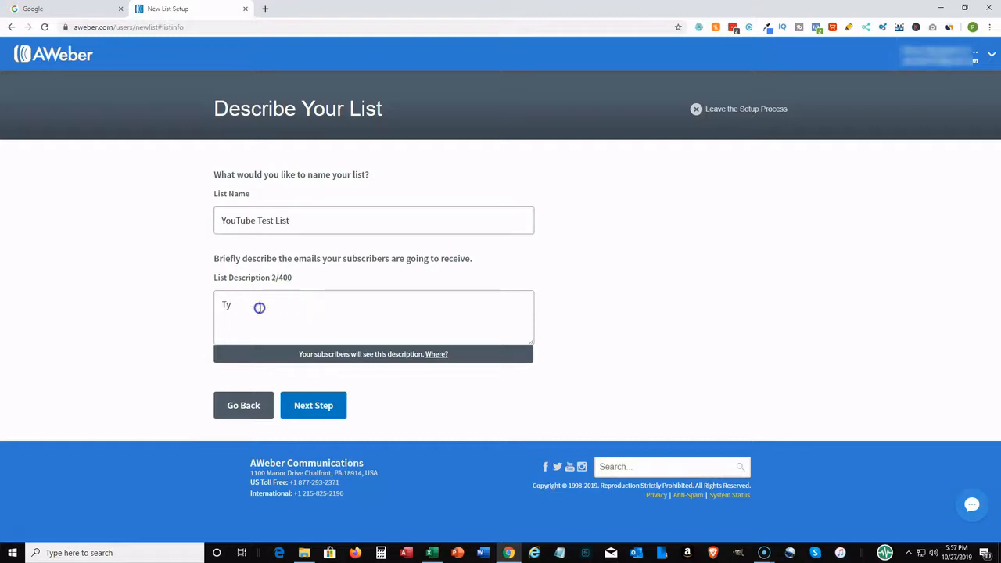
key(BackSpace)
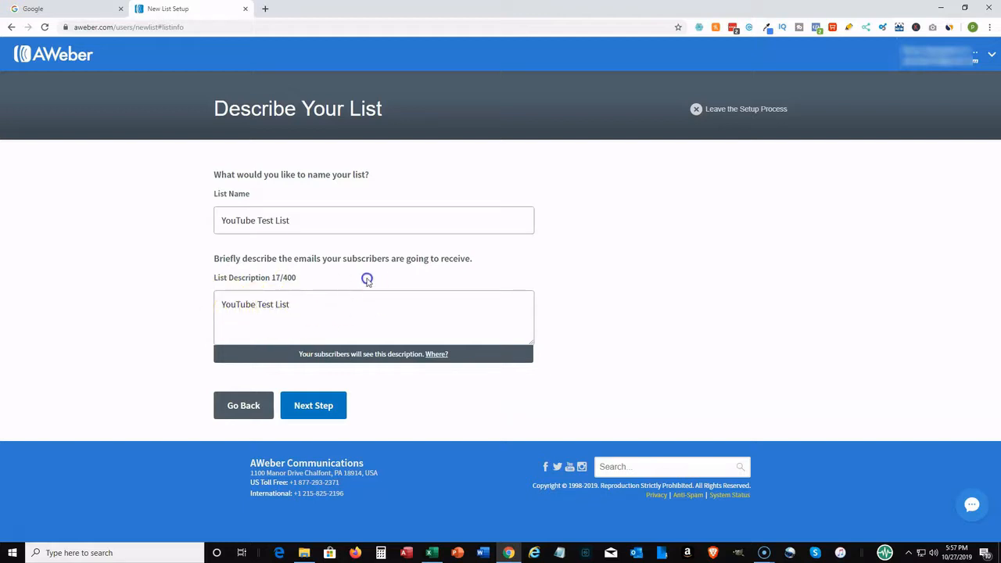
click(324, 408)
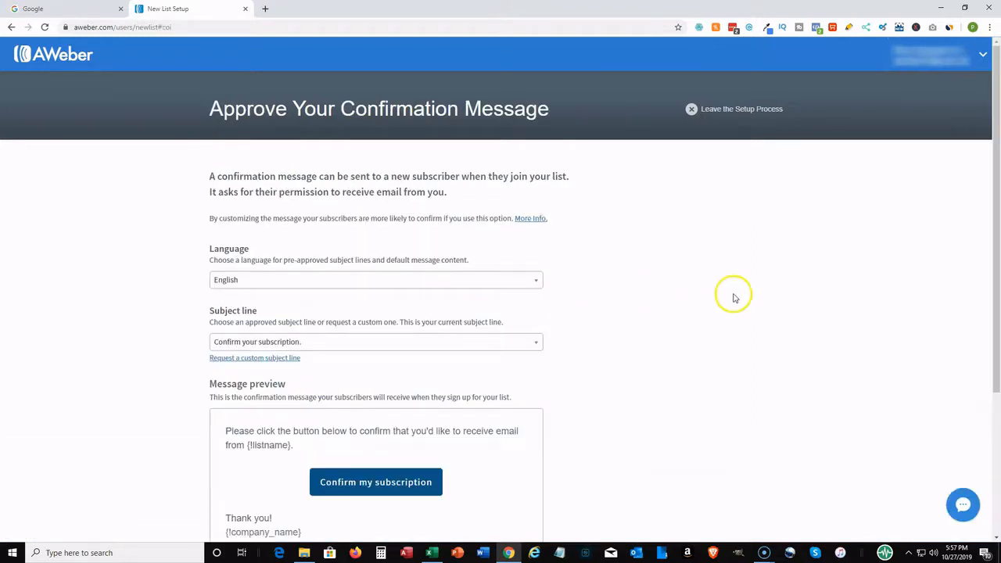
Step: Review the English confirmation message with the subject "Confirm your subscription.", approve it and create the list
scroll(701, 282, down, 2)
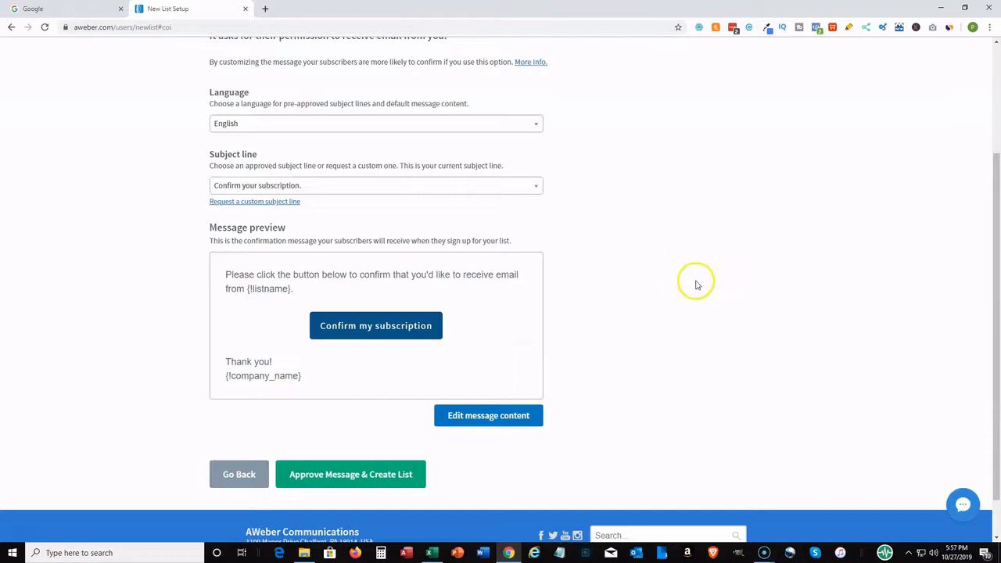
scroll(696, 284, up, 2)
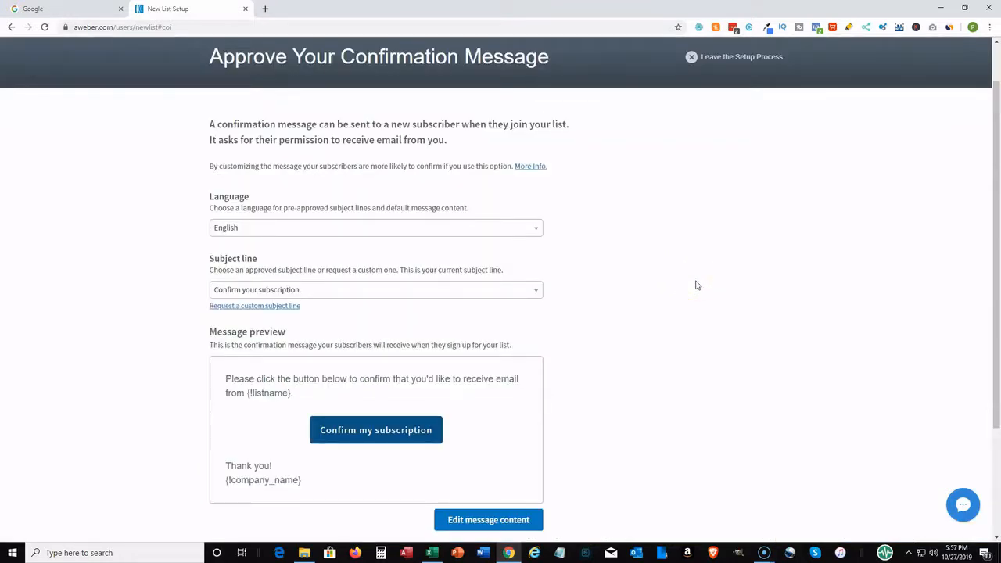
scroll(697, 285, down, 2)
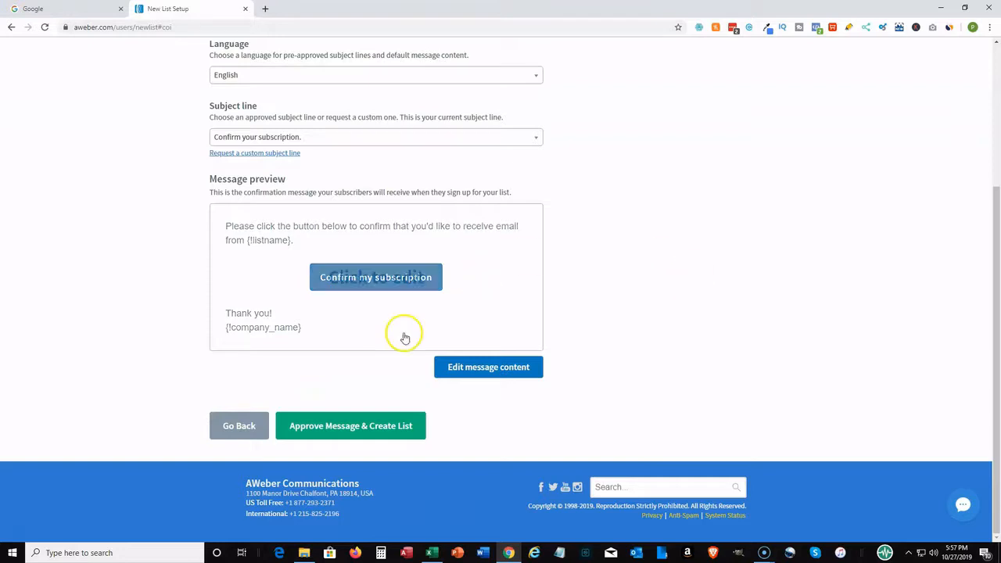
click(354, 430)
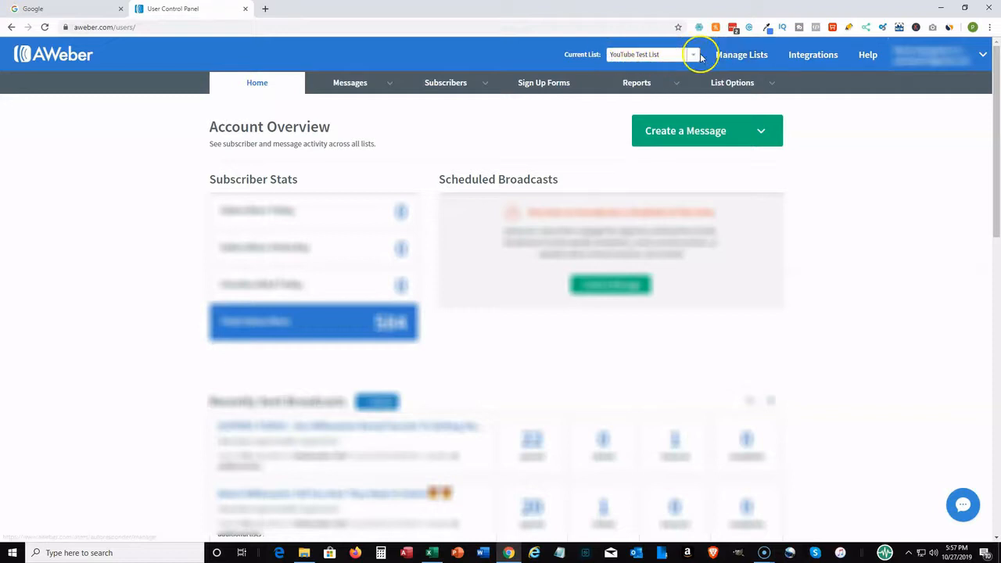
Step: Open the confirmation message settings of the YouTube Test List
mouse_move(771, 85)
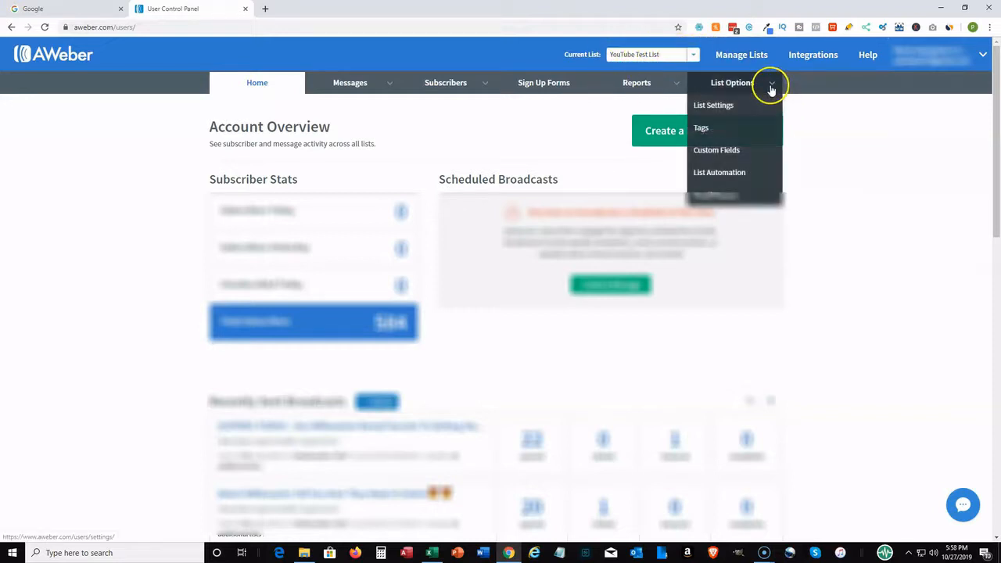
click(714, 107)
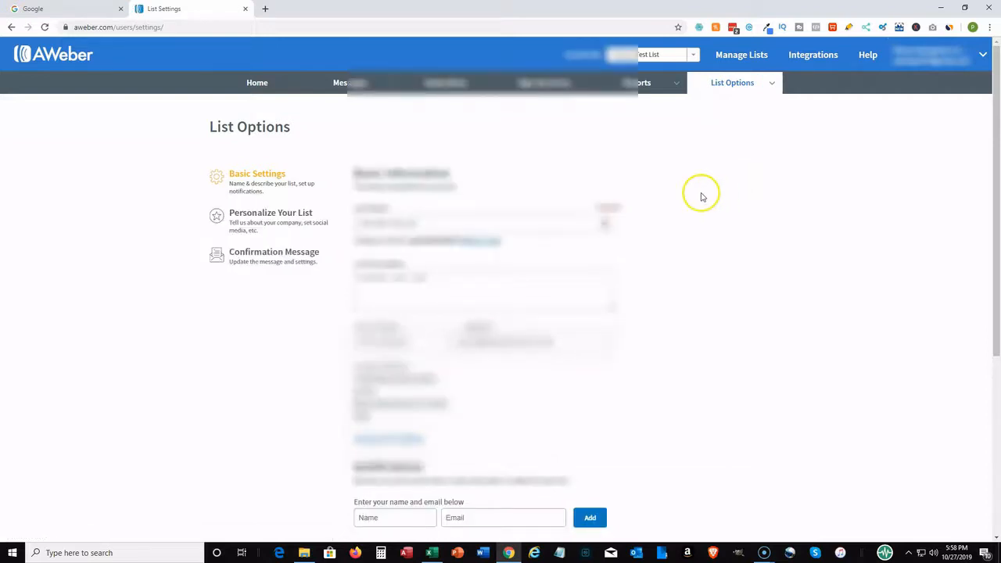
scroll(699, 206, down, 8)
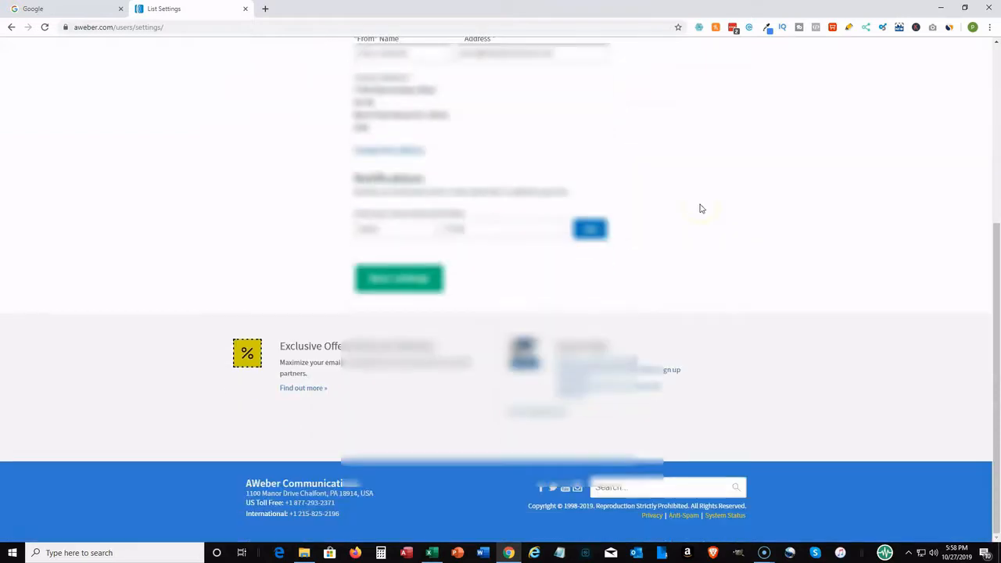
scroll(700, 206, up, 7)
scroll(700, 206, up, 1)
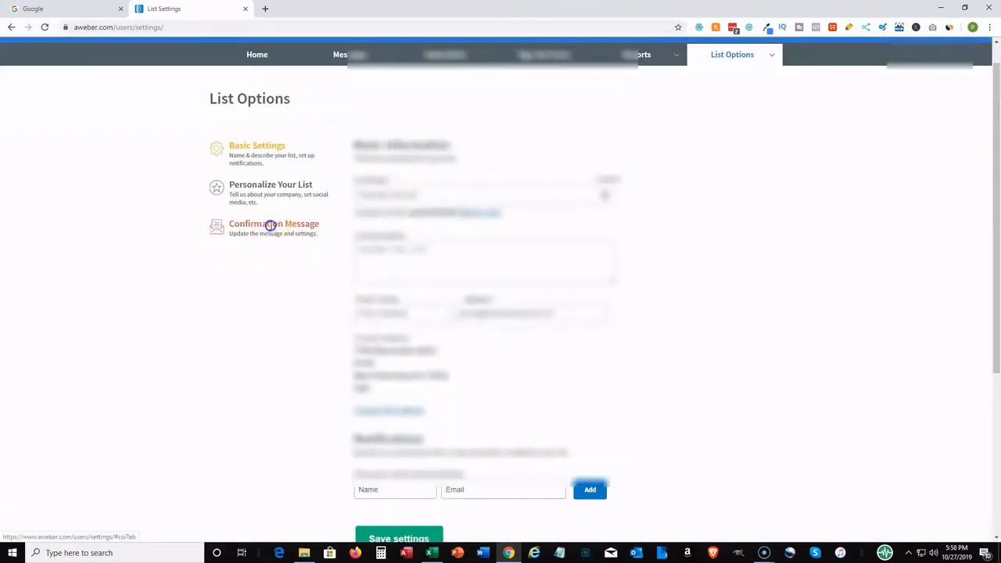
click(271, 224)
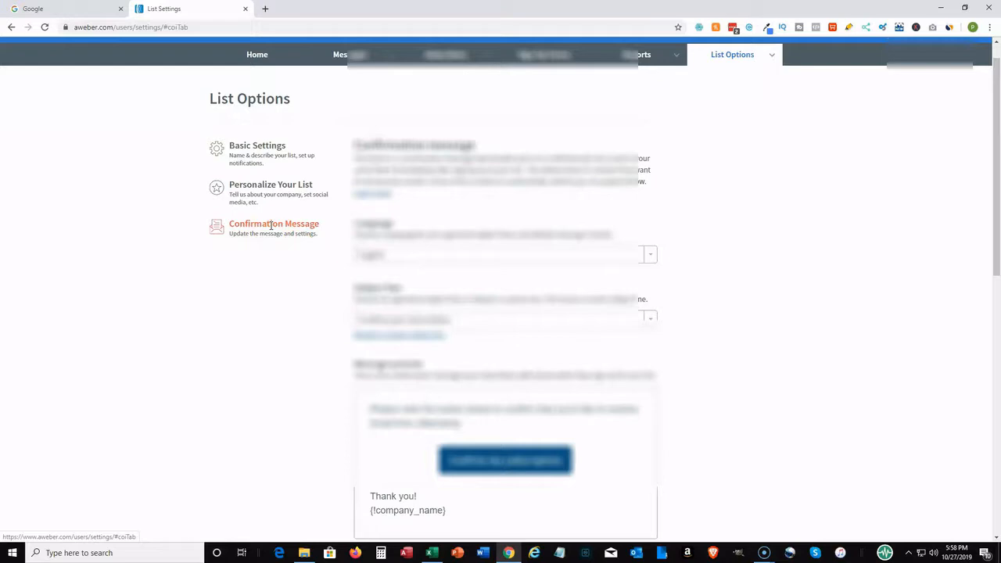
Step: Turn off sending the confirmation message for AWeber sign up forms and save the settings
scroll(844, 201, down, 5)
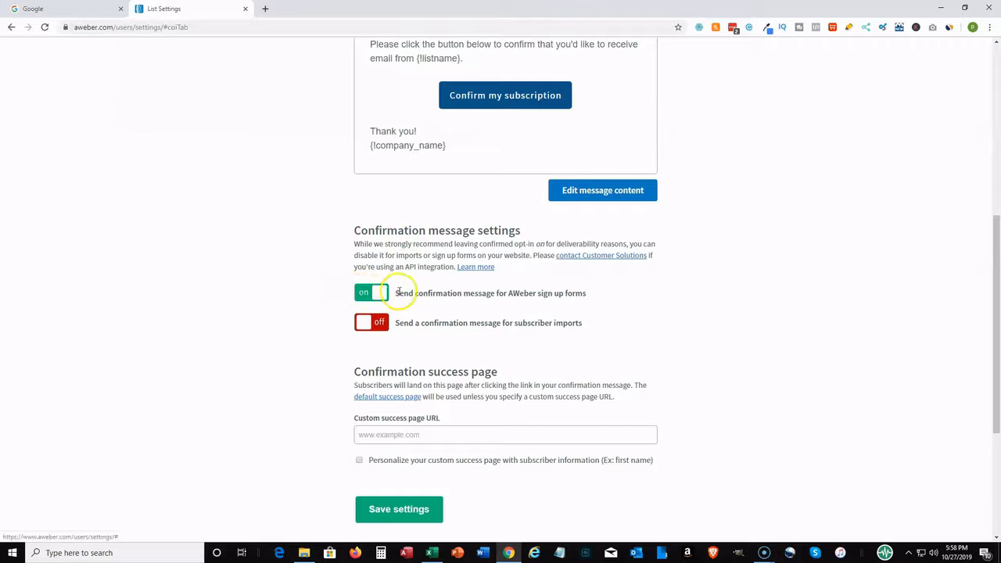
click(364, 293)
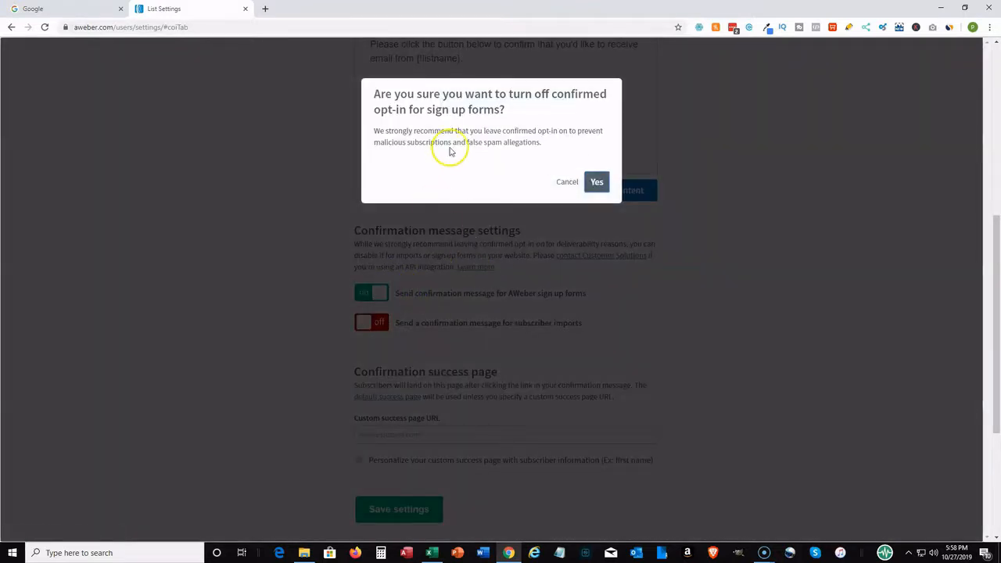
click(598, 187)
scroll(735, 264, down, 2)
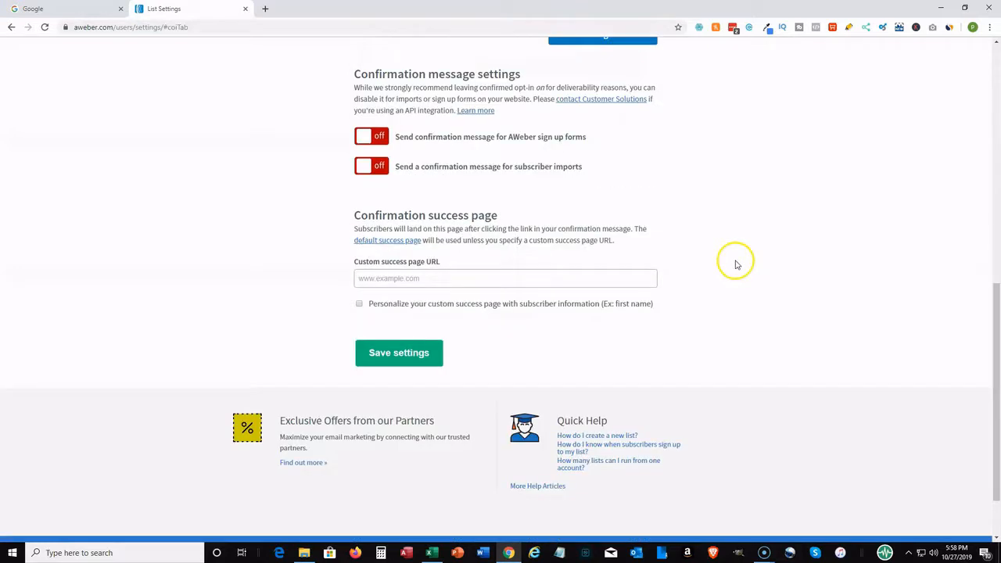
click(405, 353)
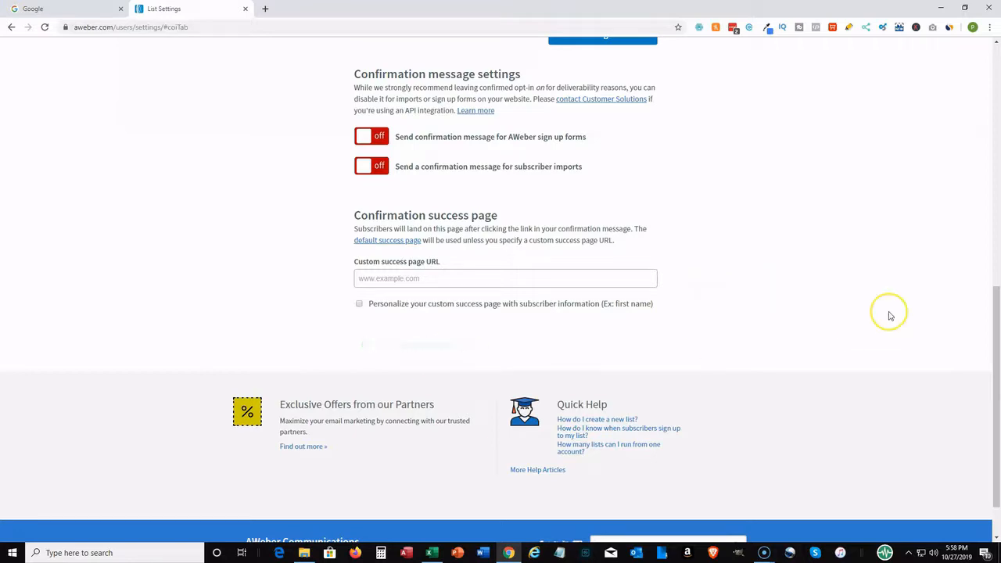
scroll(887, 314, up, 7)
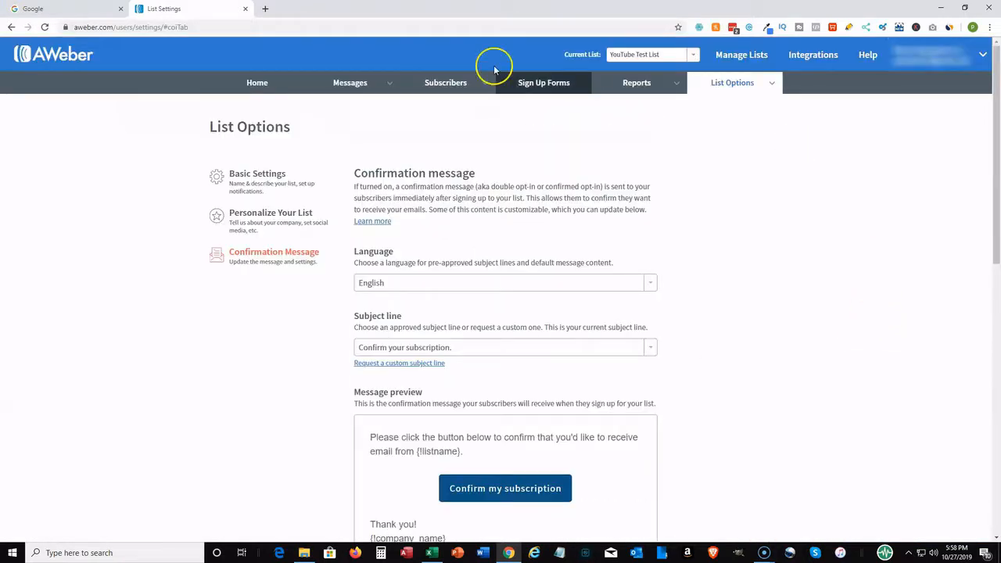
click(385, 85)
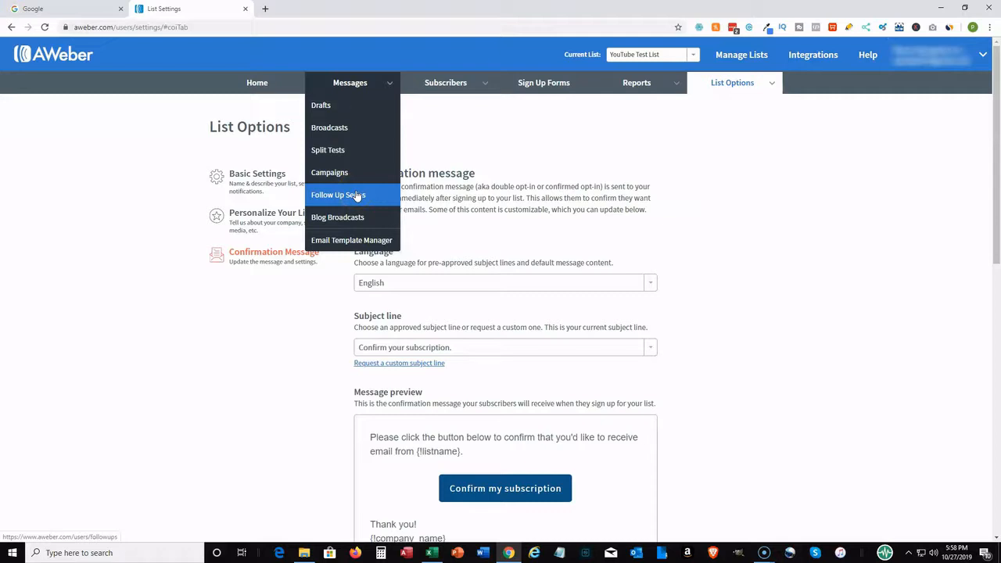
click(693, 162)
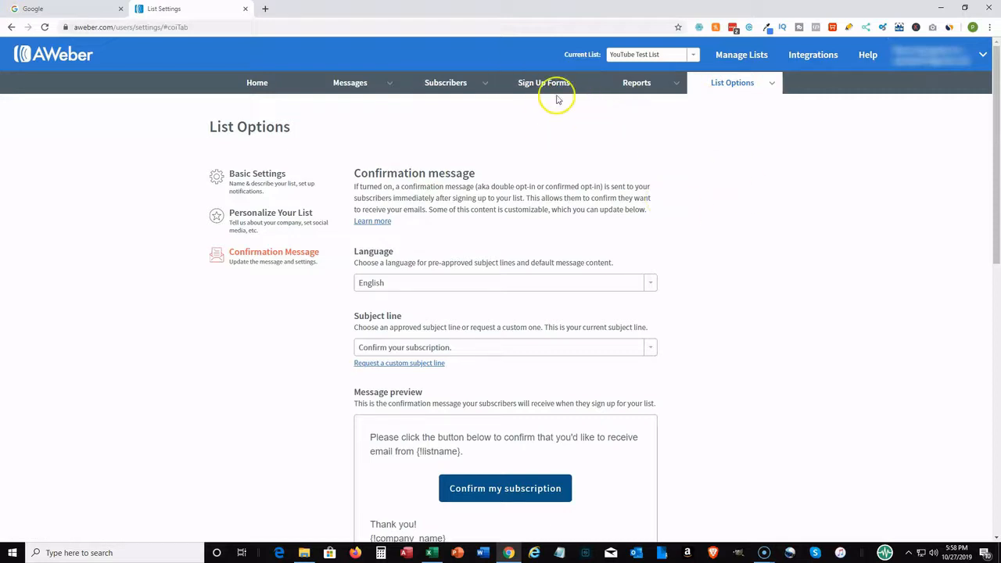
click(349, 82)
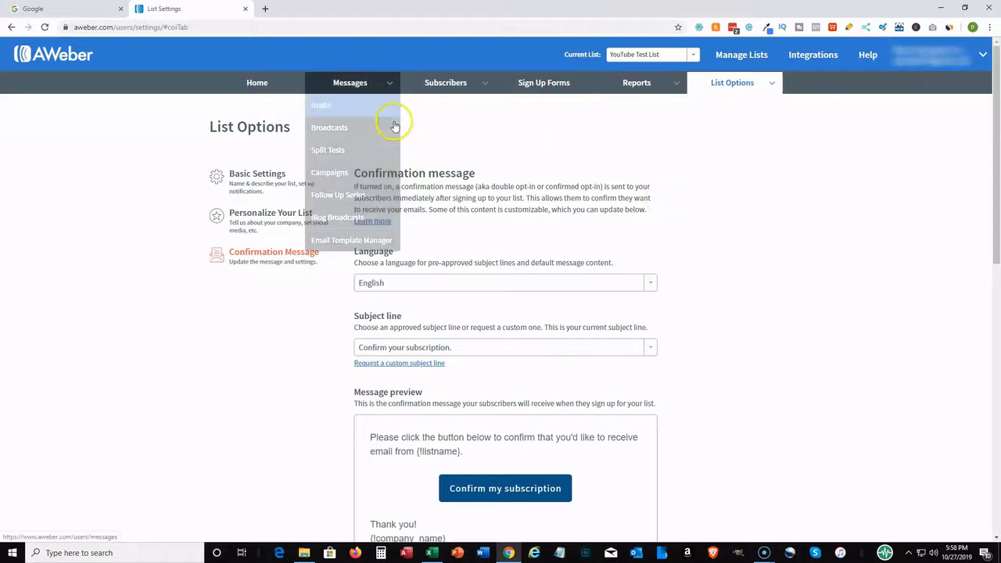
Step: Start creating a new sign up form for the YouTube Test List
click(546, 86)
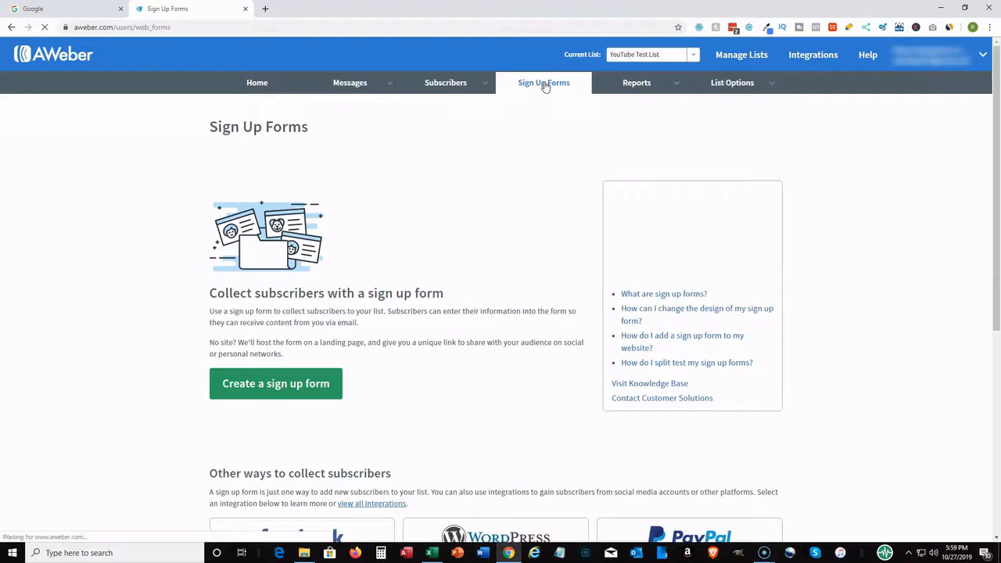
scroll(527, 170, down, 1)
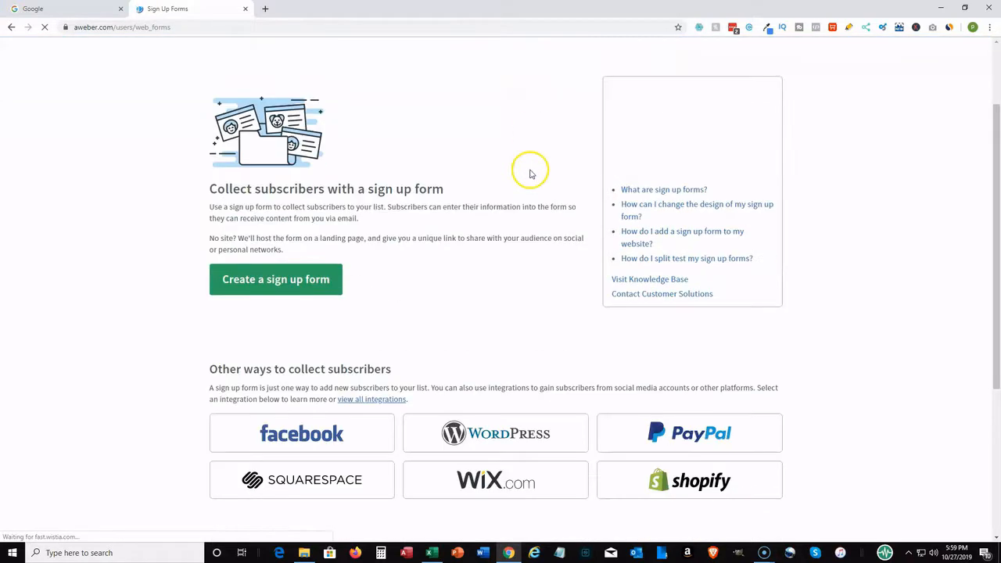
click(282, 274)
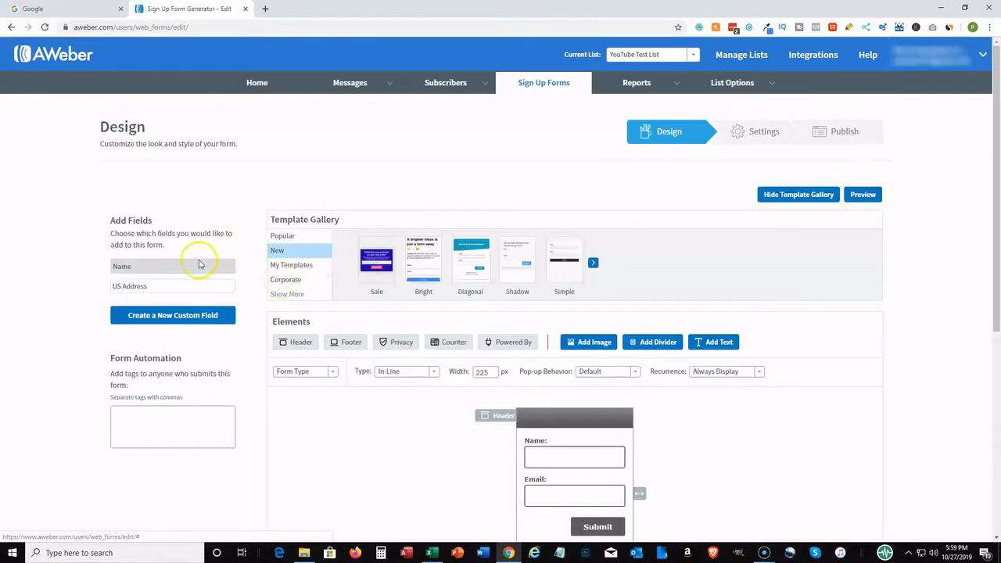
Step: Delete the email privacy notice and the "Powered by AWeber Email Marketing" line from the form
scroll(196, 254, down, 1)
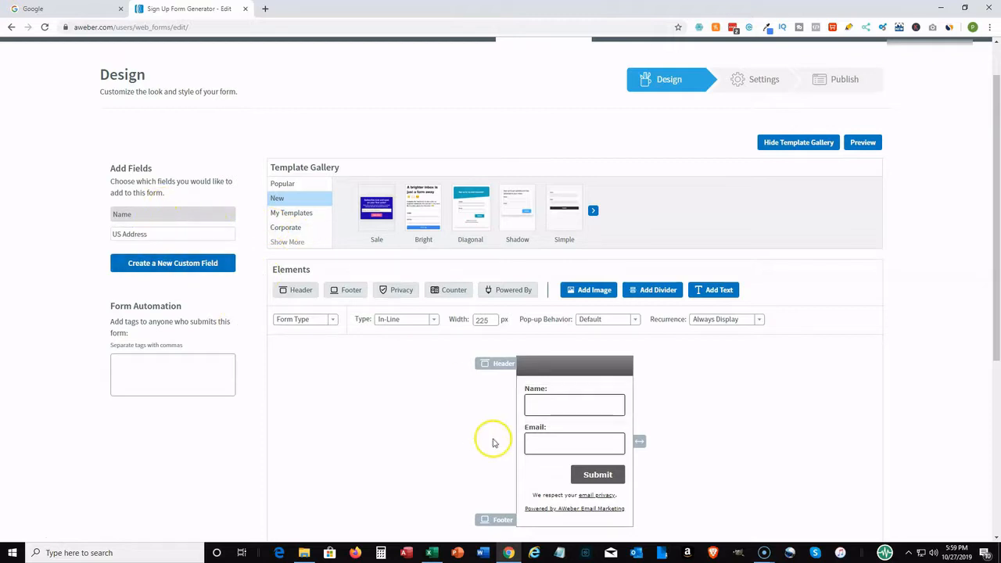
scroll(727, 372, down, 1)
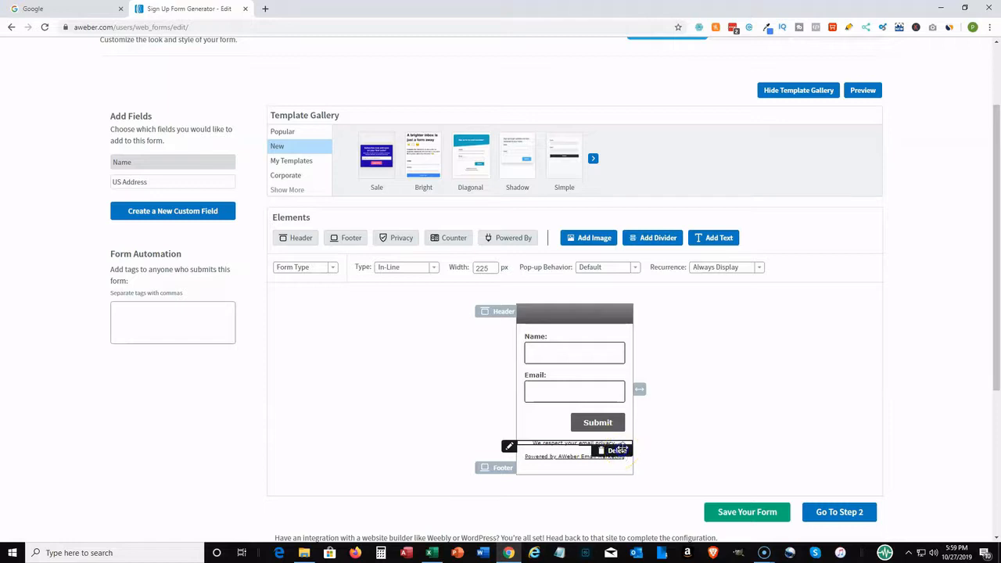
click(617, 451)
click(617, 457)
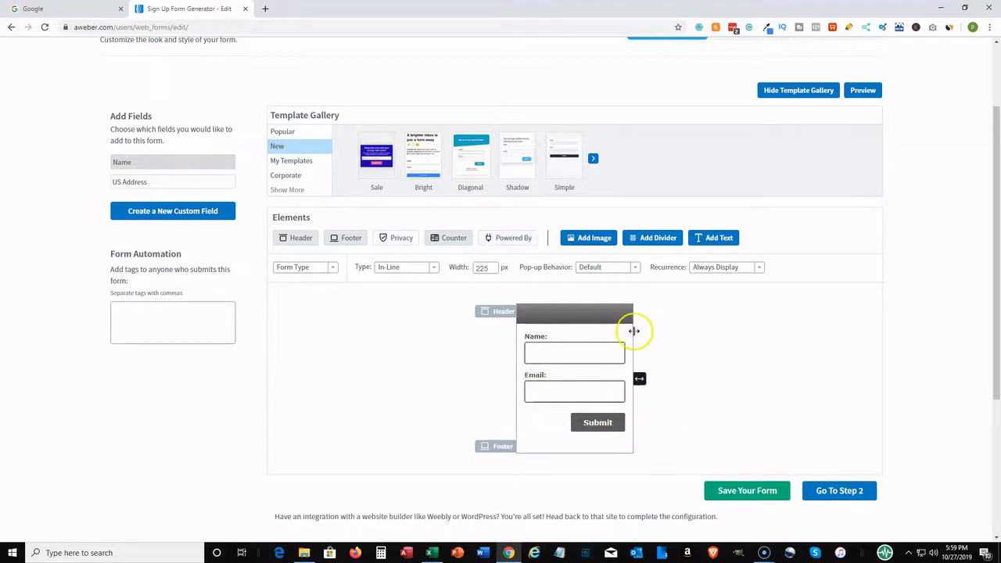
Step: Save the sign up form with its name and email fields
scroll(309, 346, down, 1)
scroll(309, 347, down, 3)
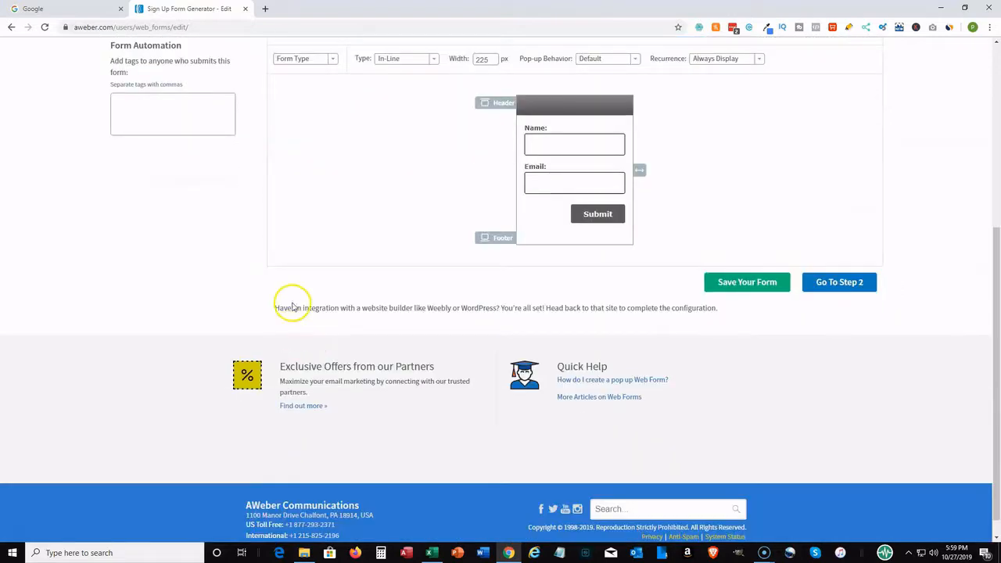
scroll(290, 301, up, 4)
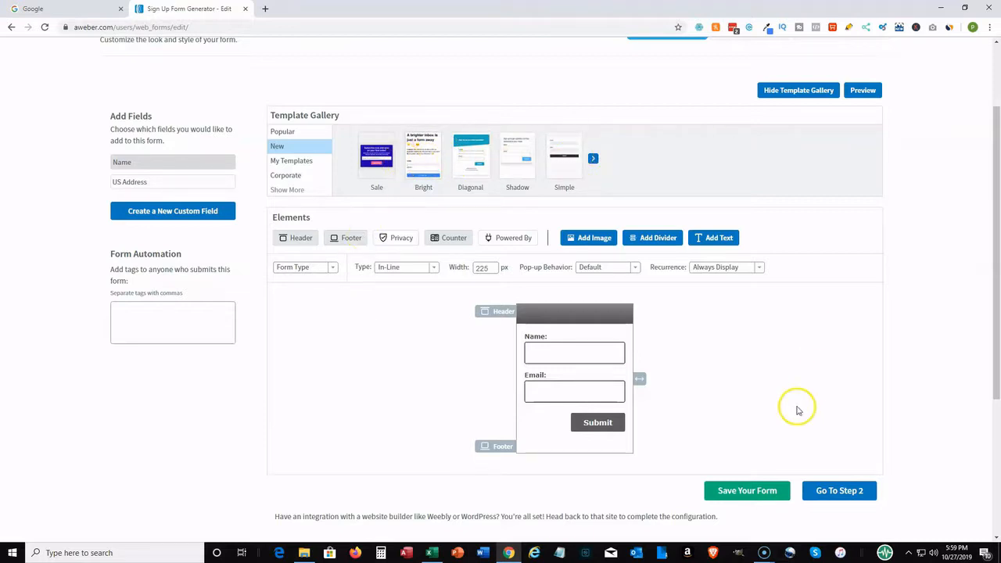
click(746, 491)
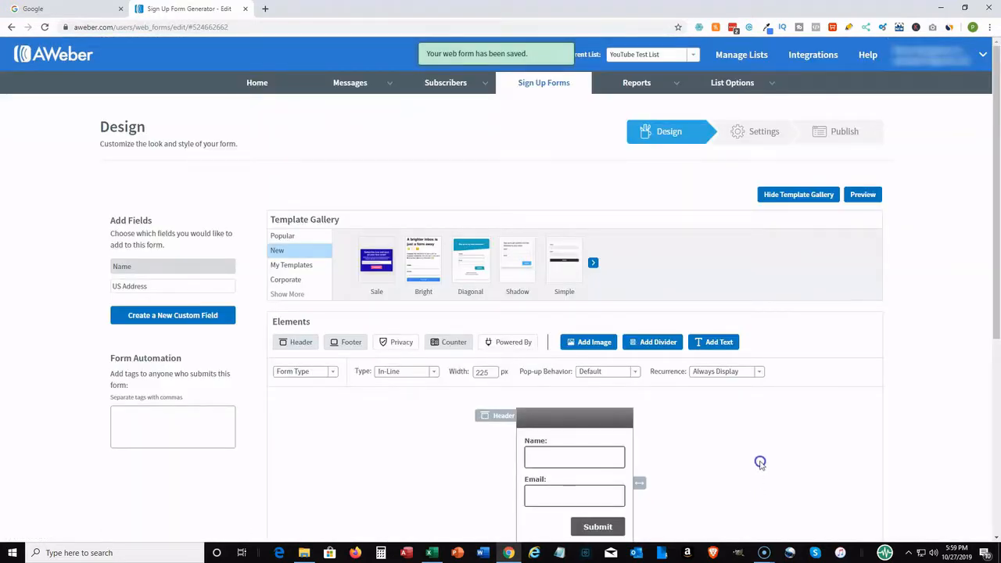
Step: Proceed to the form's settings, name the form "YouTube Test Form" and save it
scroll(763, 440, down, 1)
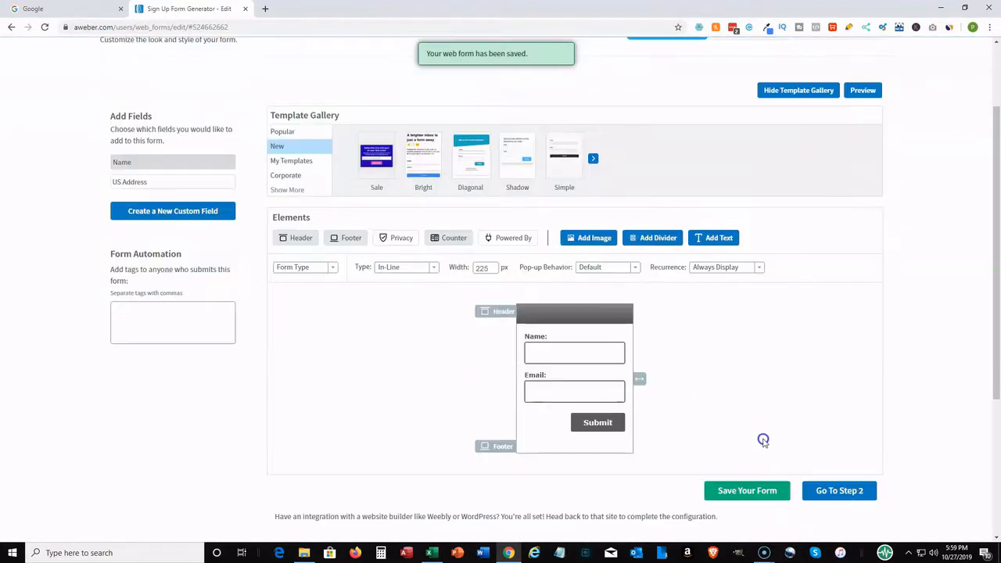
click(838, 492)
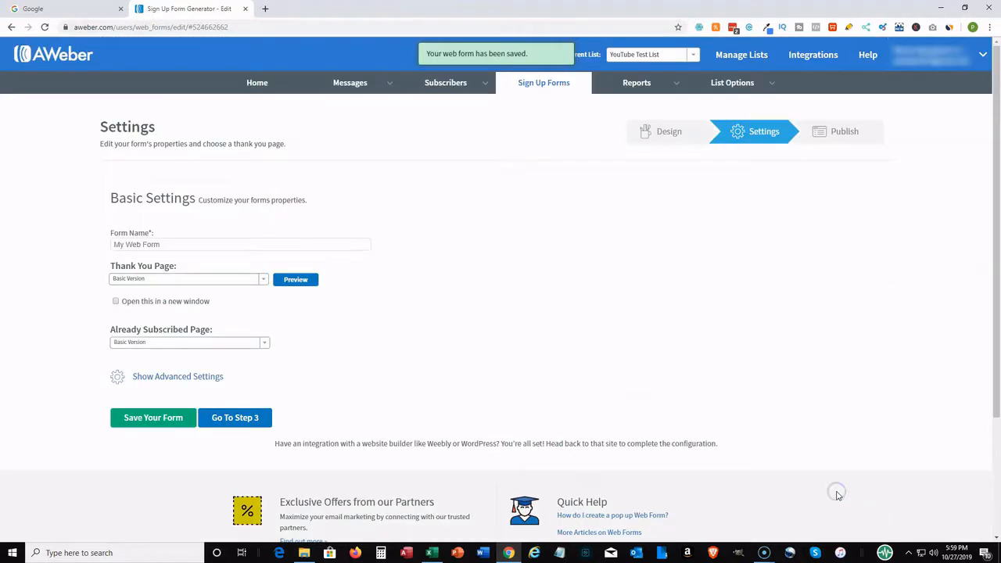
click(170, 245)
drag(170, 244, 100, 242)
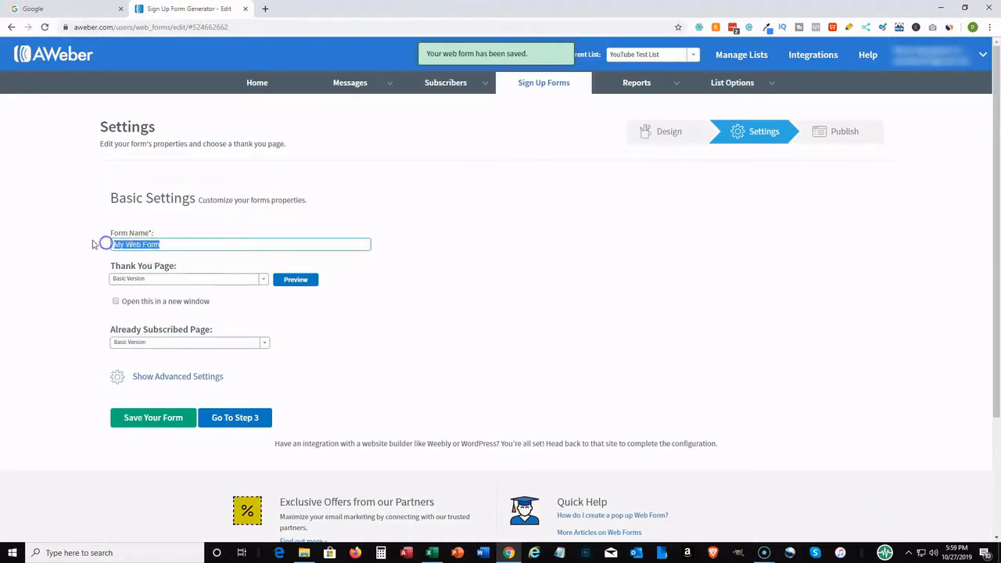
text(You)
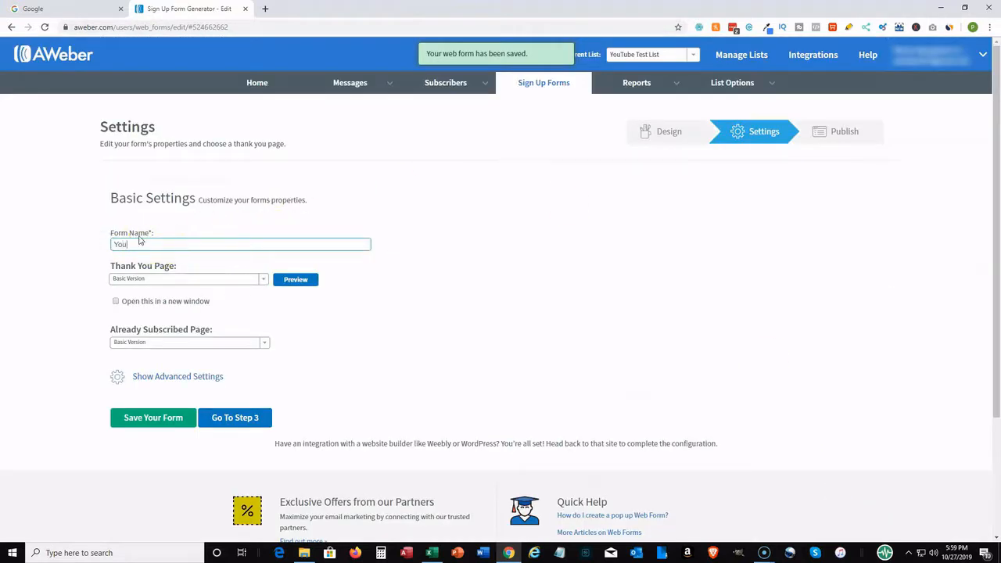
text(Tube Test Form)
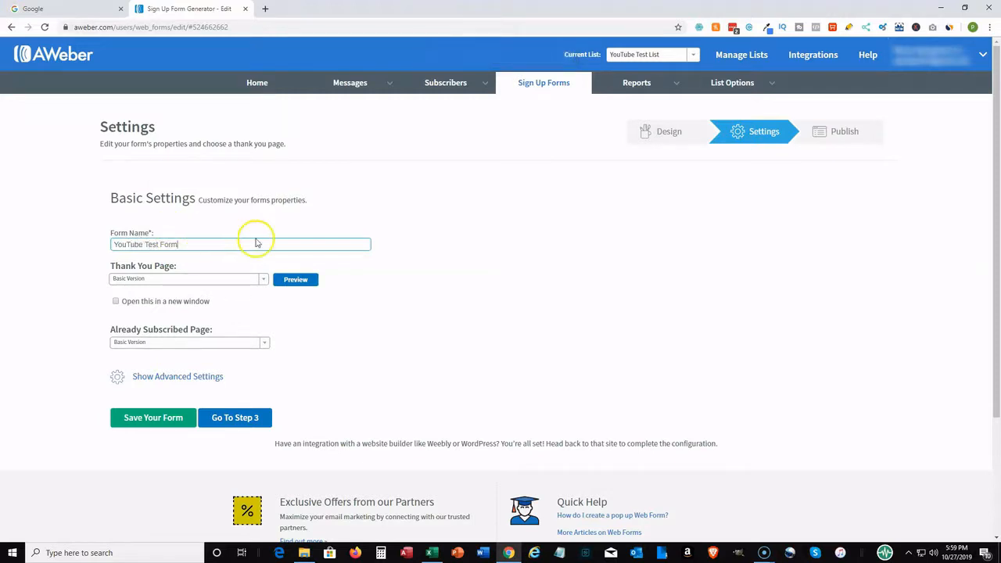
click(145, 418)
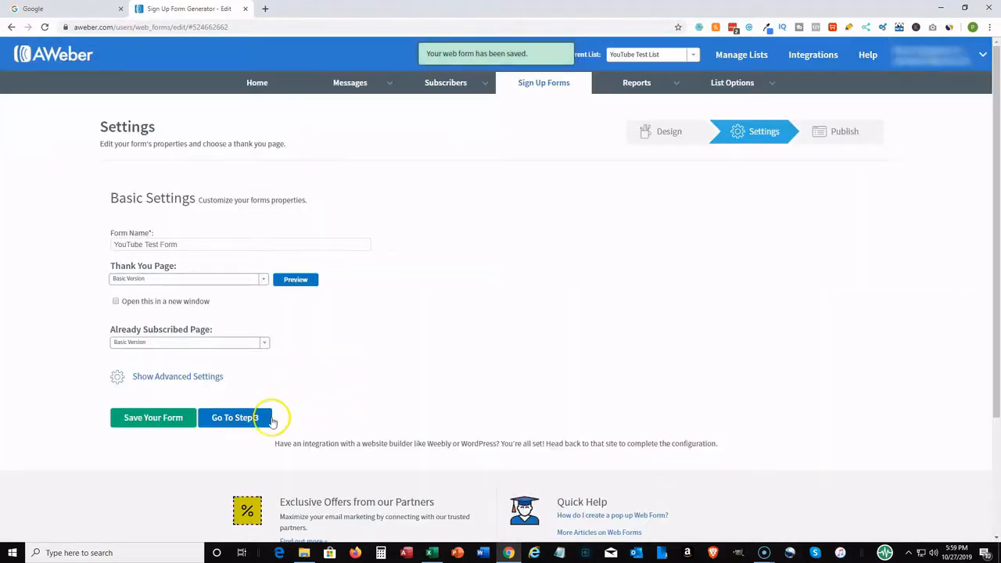
Step: Continue to the form's publish stage and review the options for who will install the form
click(239, 417)
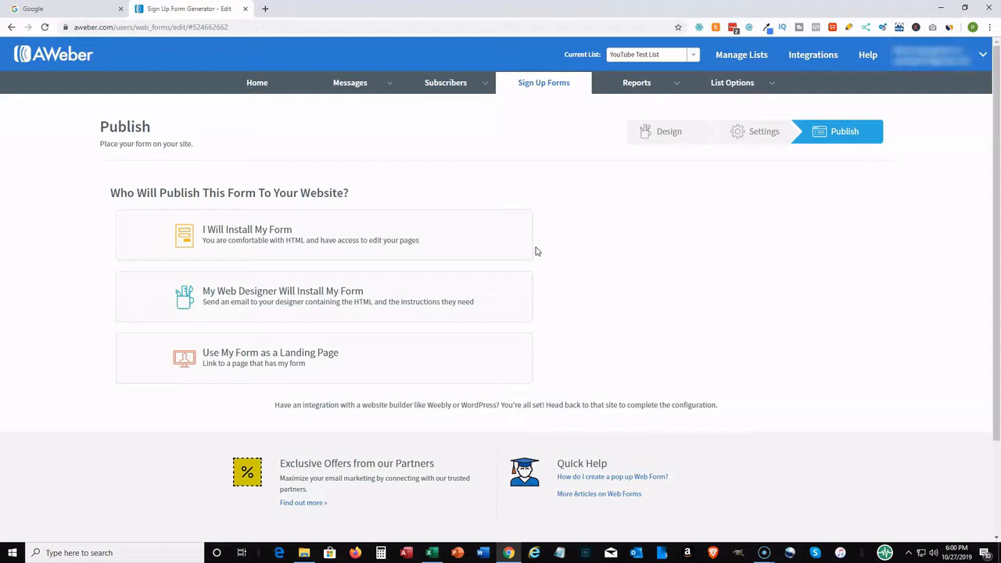
scroll(858, 243, down, 3)
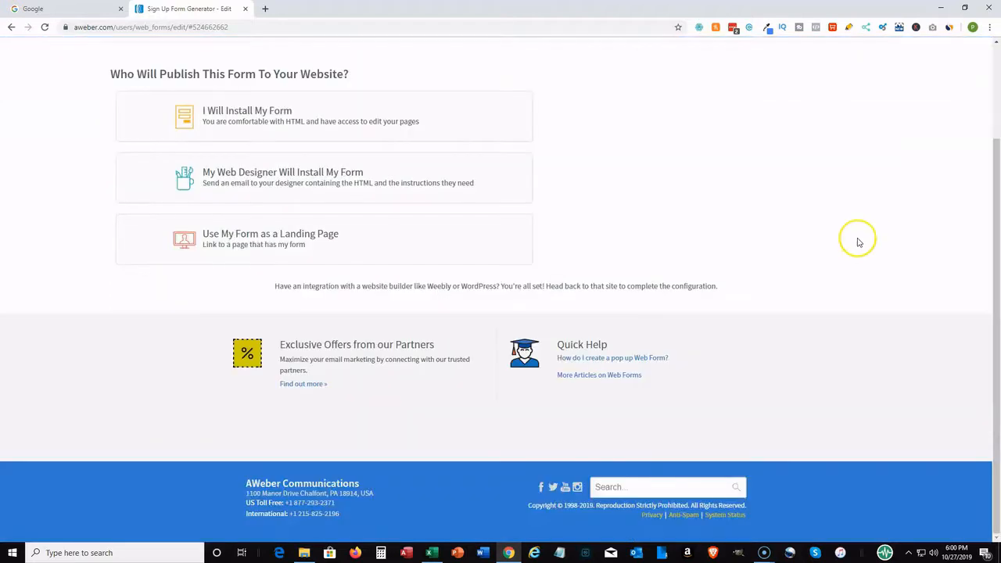
scroll(857, 243, up, 3)
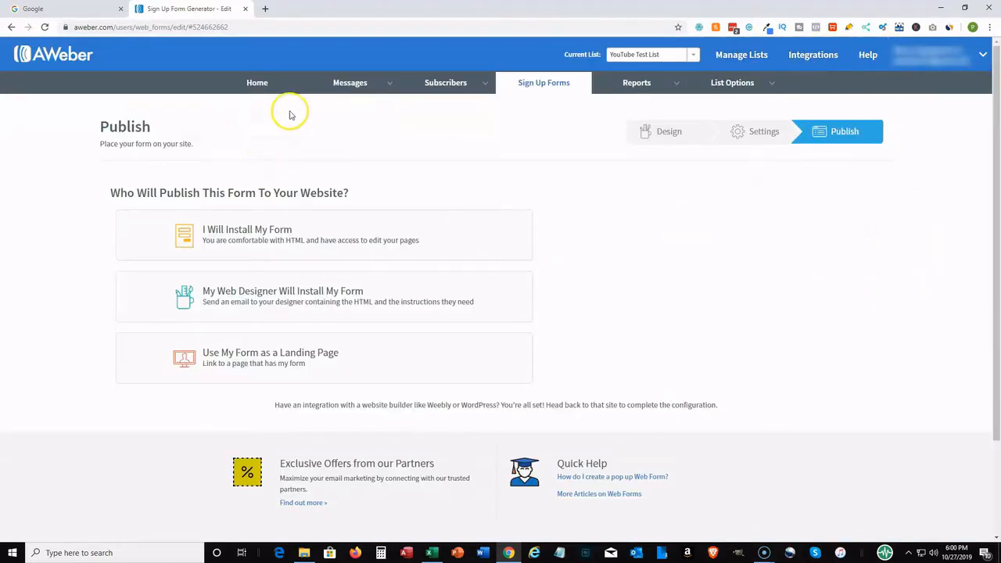
Step: Create a template-based follow up message with the subject "This Is A Test Message", then save and exit it
mouse_move(357, 87)
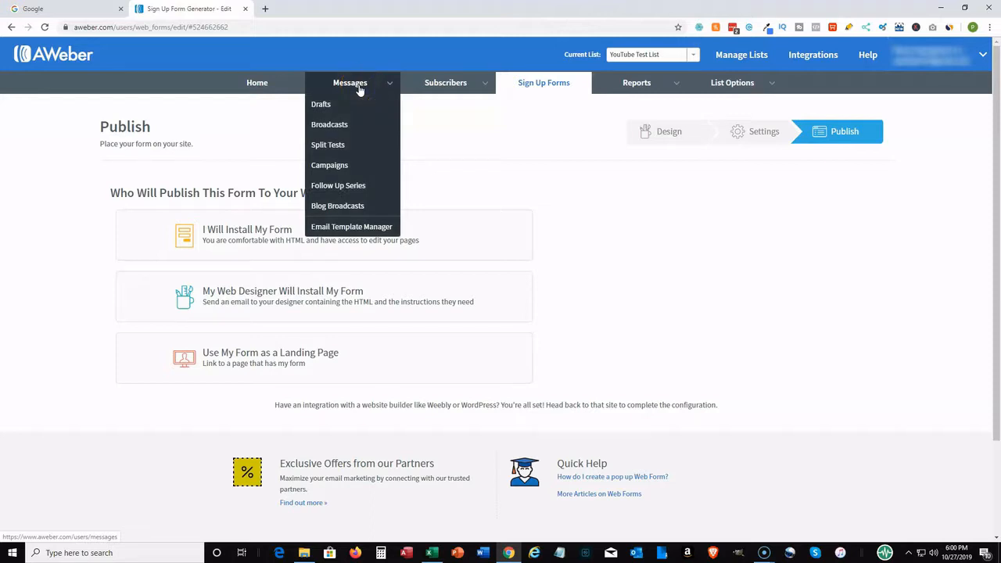
click(348, 189)
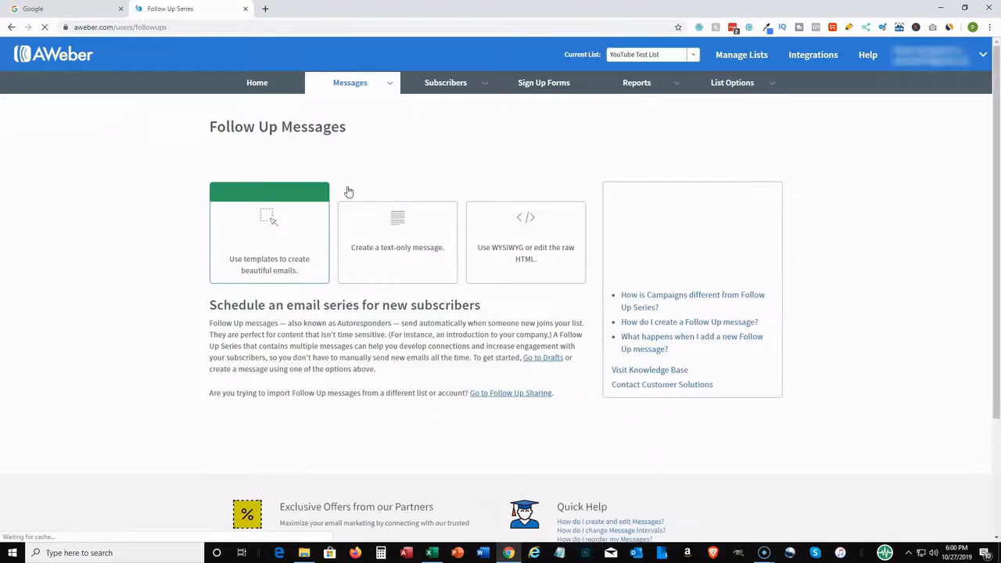
click(264, 246)
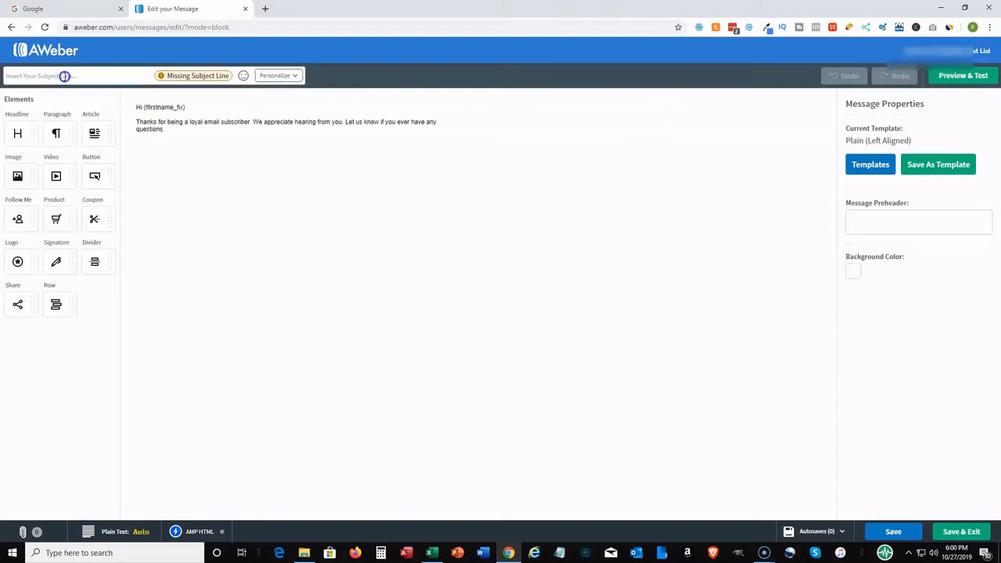
click(82, 75)
text(This Is A Test Message)
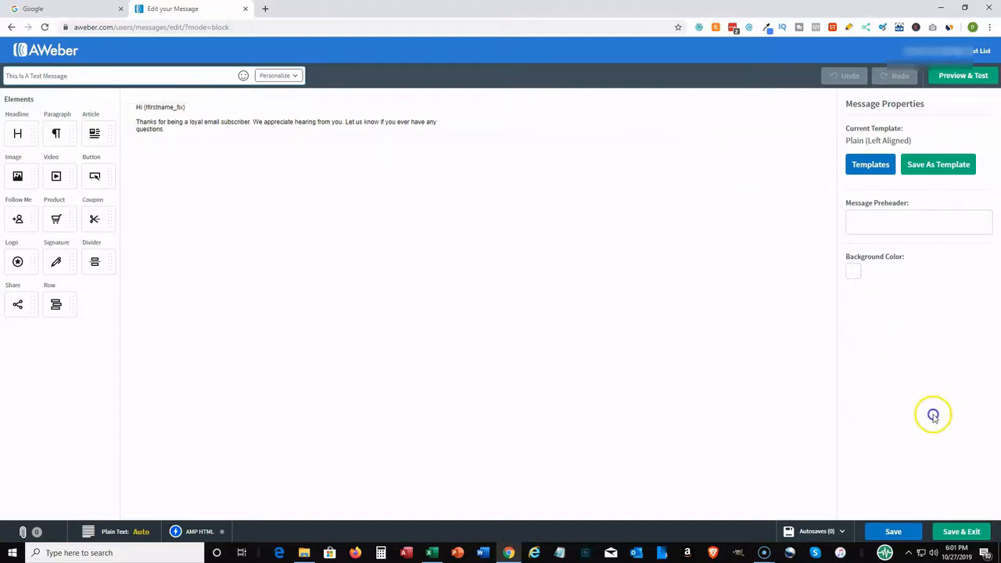
click(897, 533)
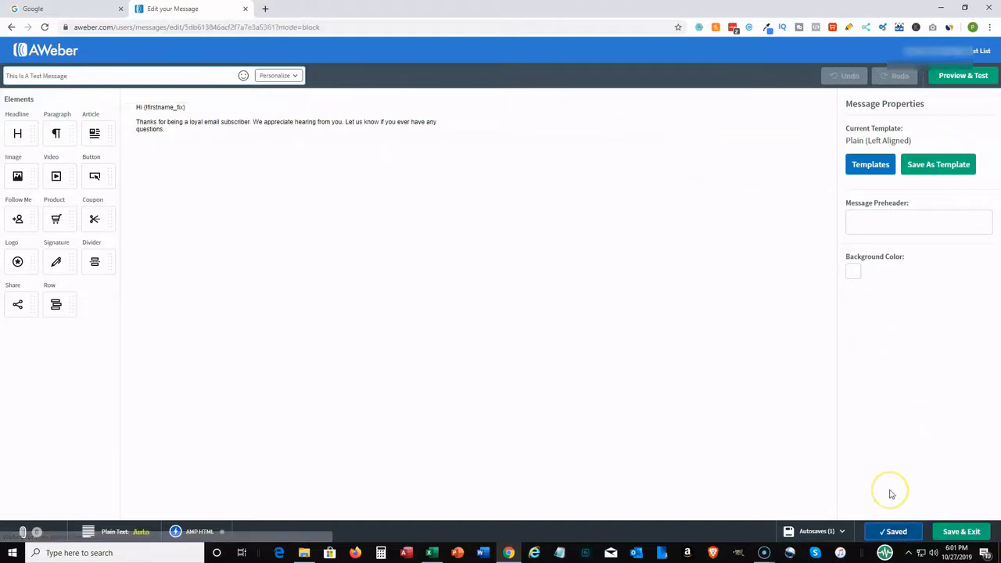
click(961, 533)
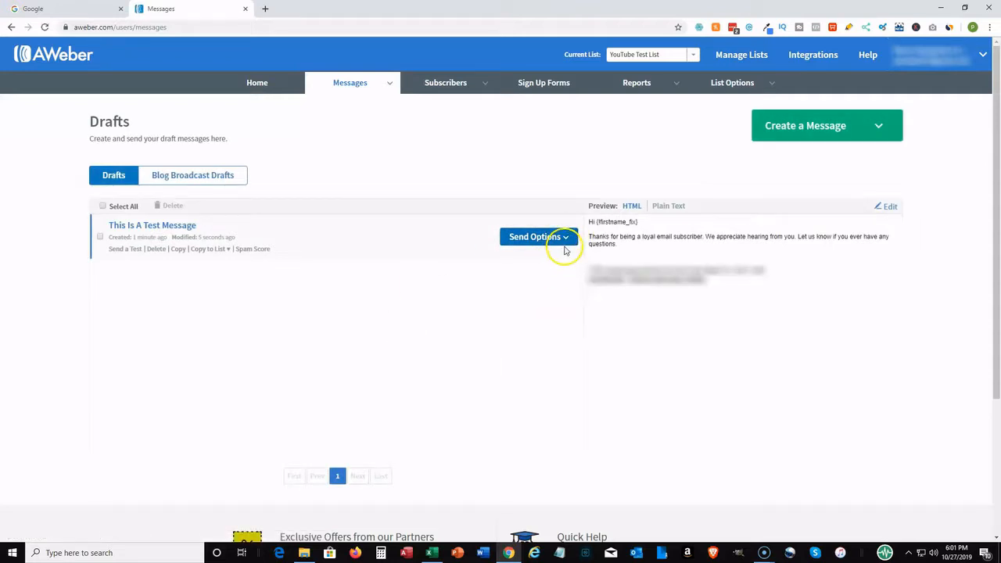
Step: Add the "This Is A Test Message" draft to the follow up series as the immediate welcome message
click(566, 238)
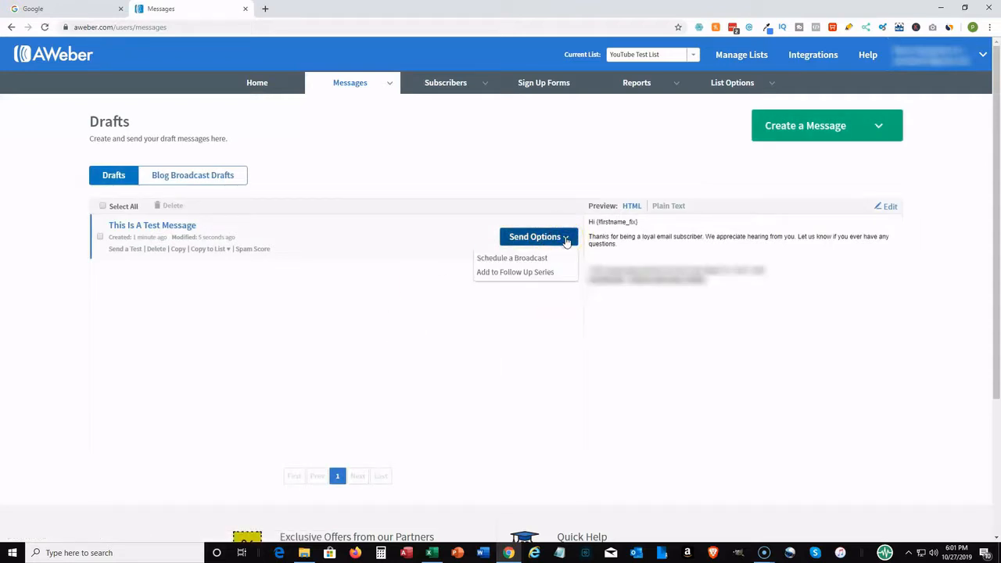
click(520, 275)
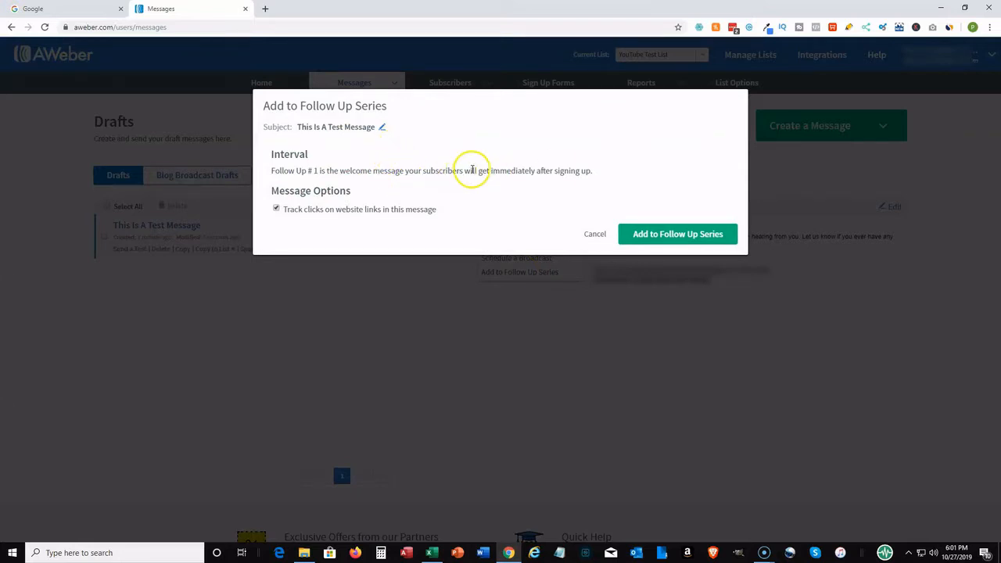
drag(464, 171, 590, 171)
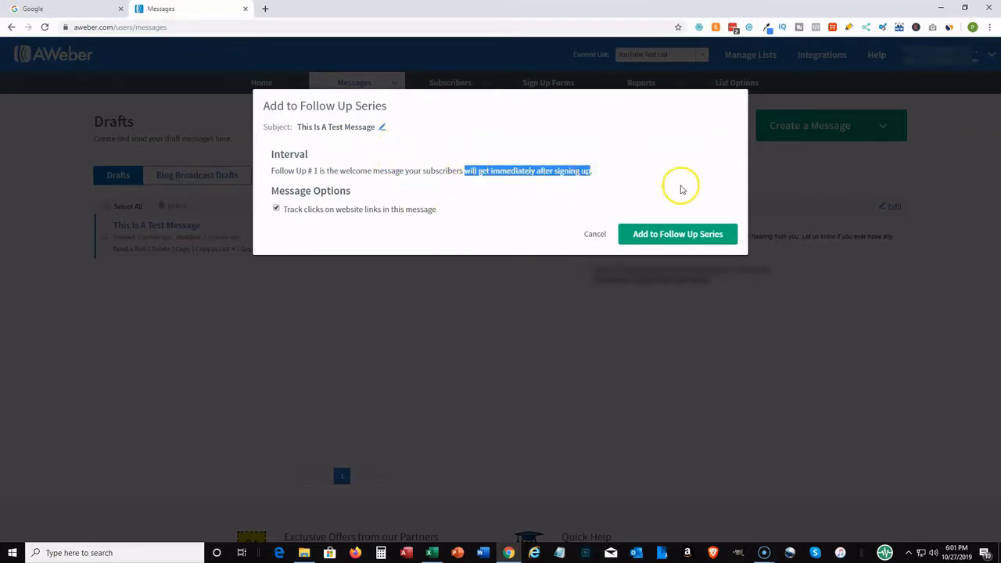
click(675, 230)
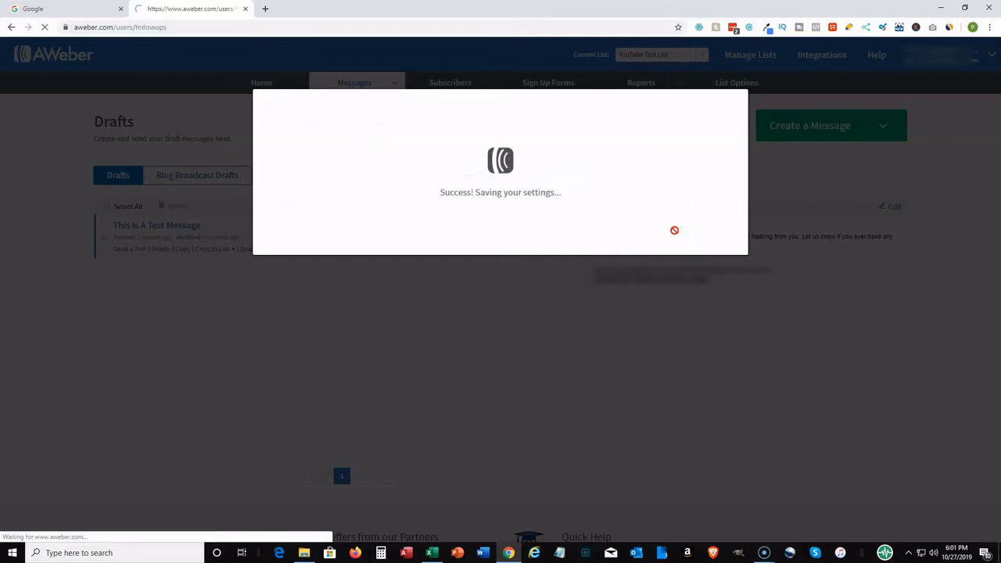
Step: Create another message in the Drag & Drop Email Builder with the subject "This Is Test Email #2", then save and exit it
scroll(807, 214, down, 1)
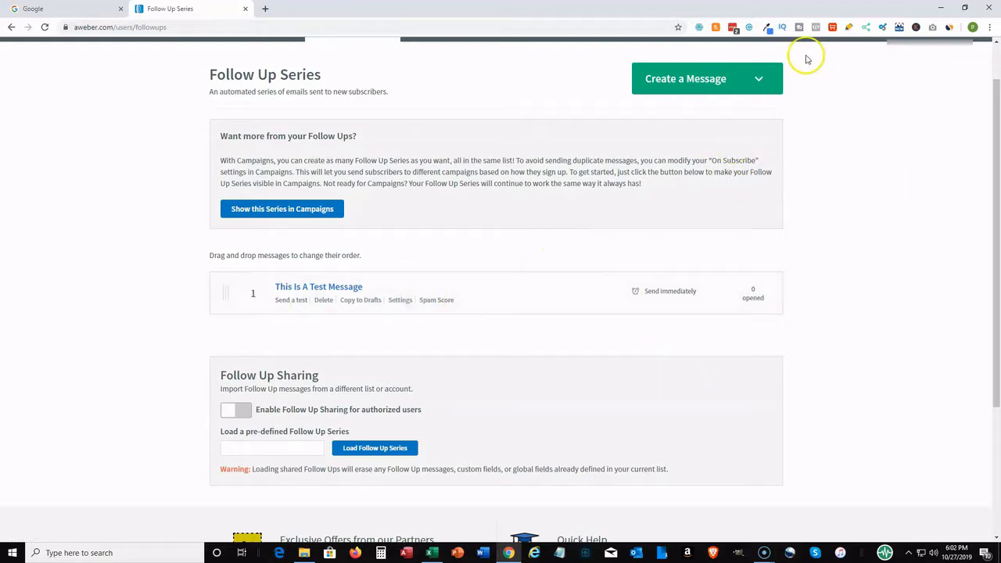
click(760, 80)
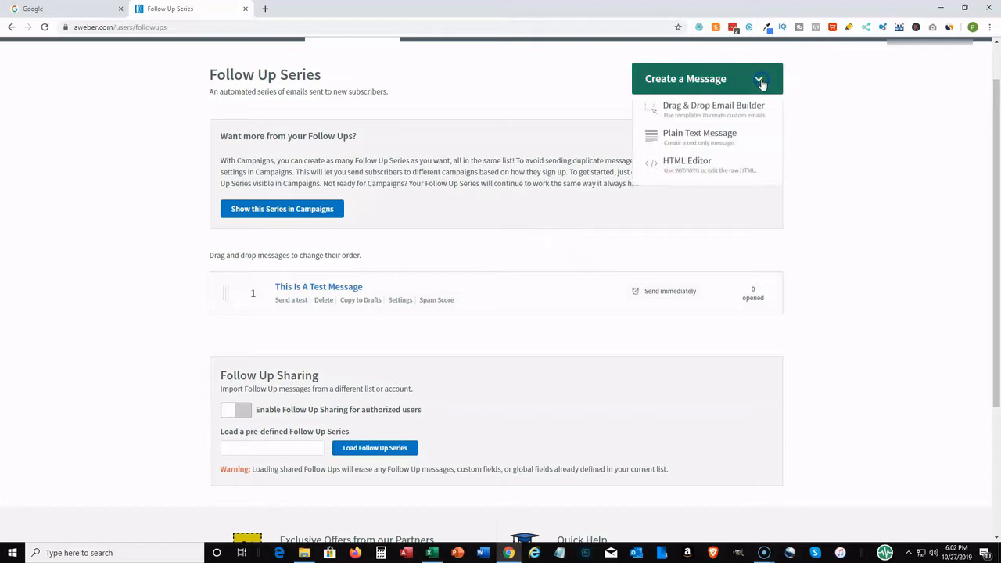
click(716, 105)
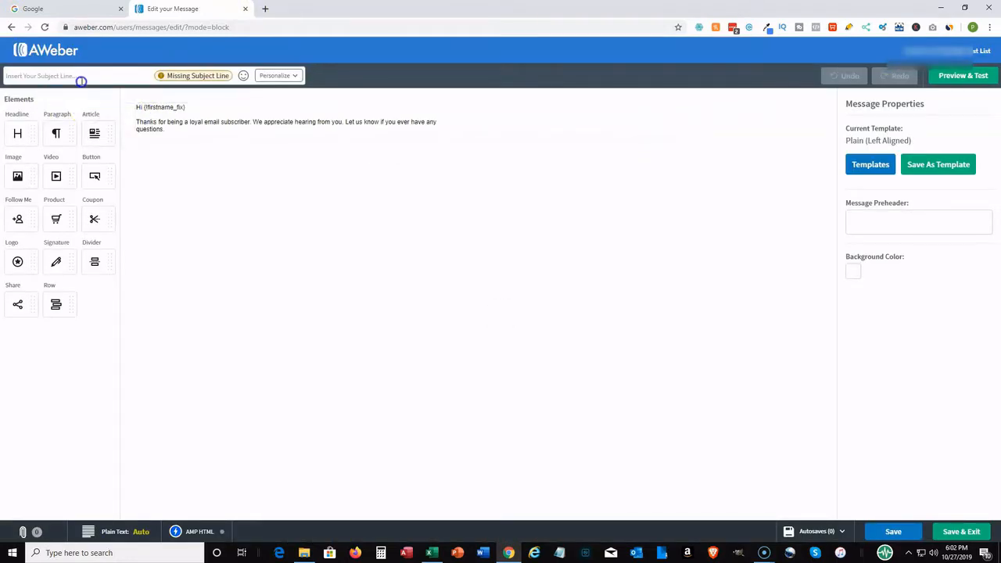
click(6, 78)
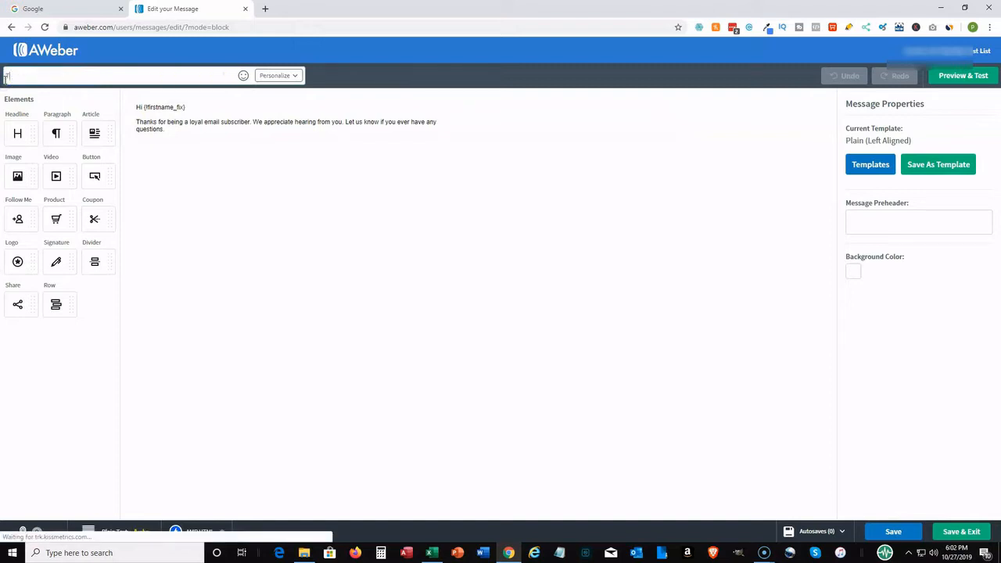
text(This Is Test Email #2)
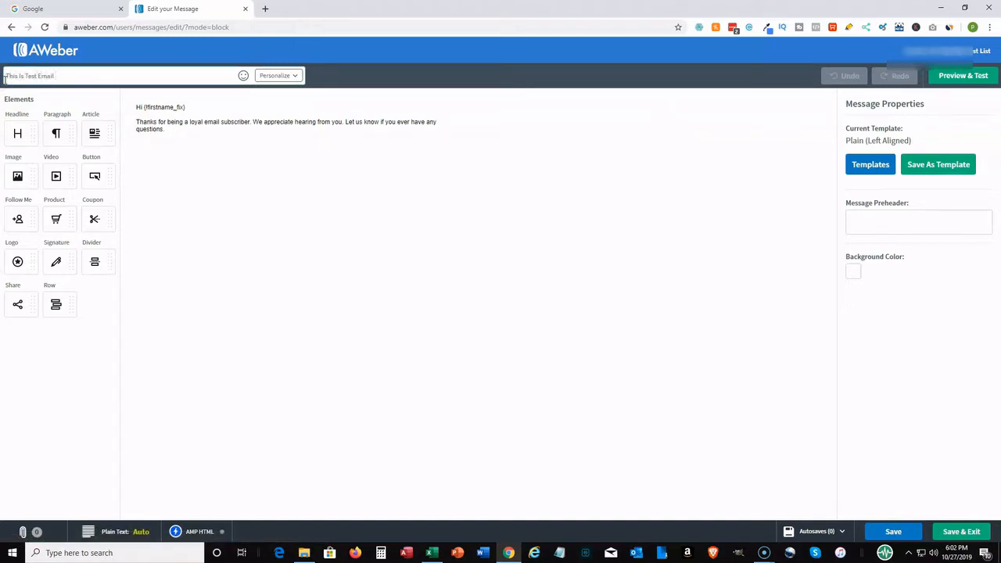
click(244, 119)
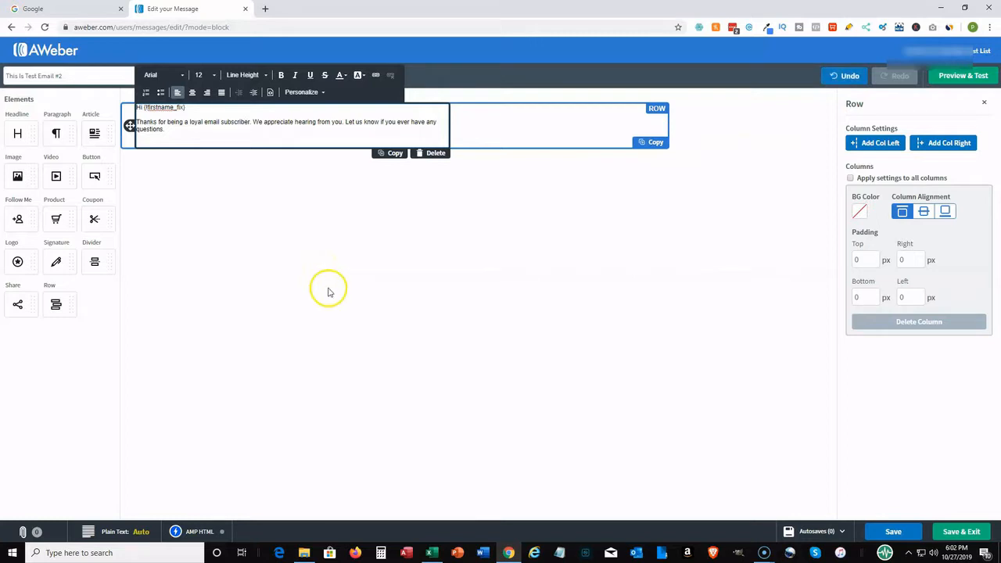
click(893, 531)
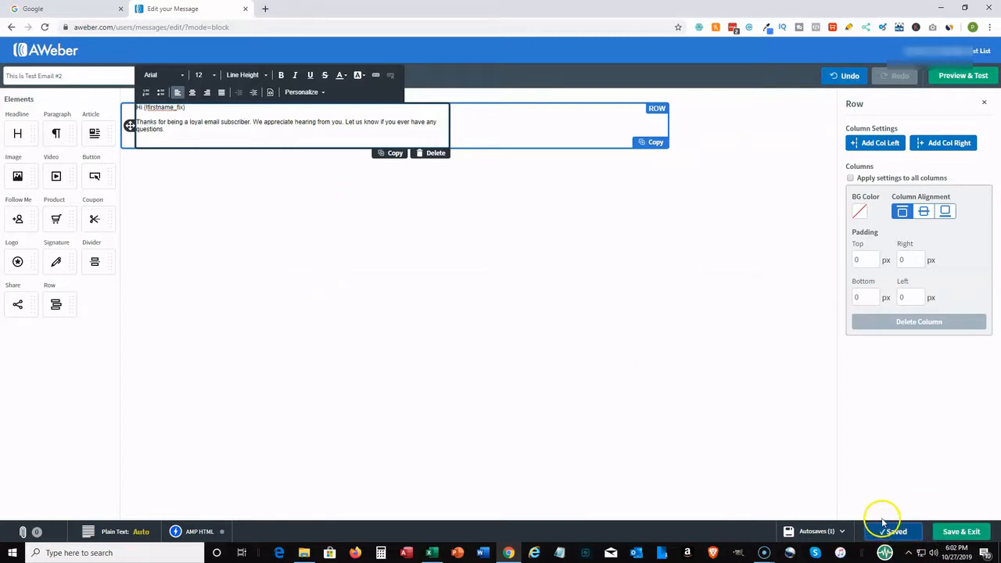
click(962, 535)
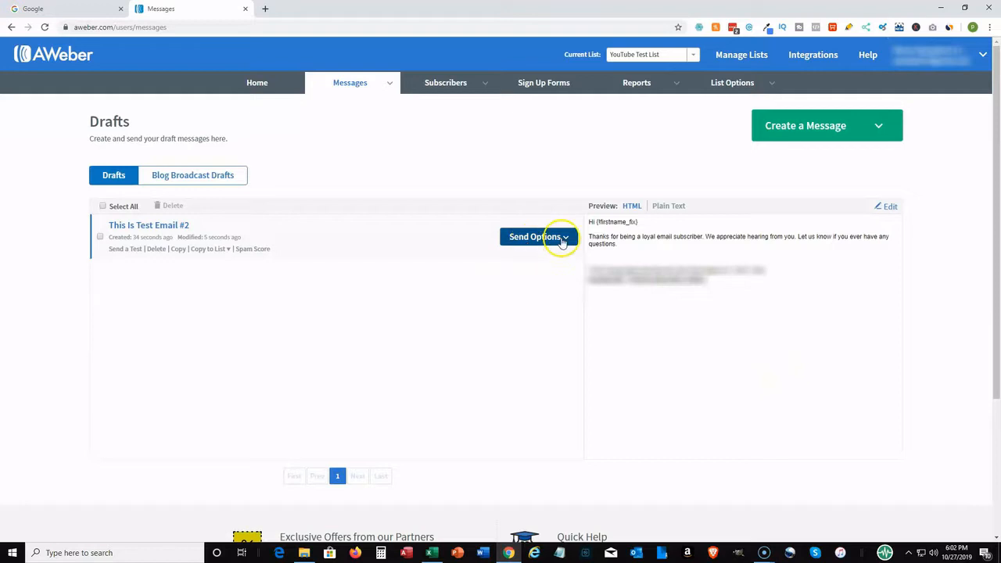
Step: Add the "This Is Test Email #2" draft to the follow up series, sent 1 day after the previous message
click(565, 239)
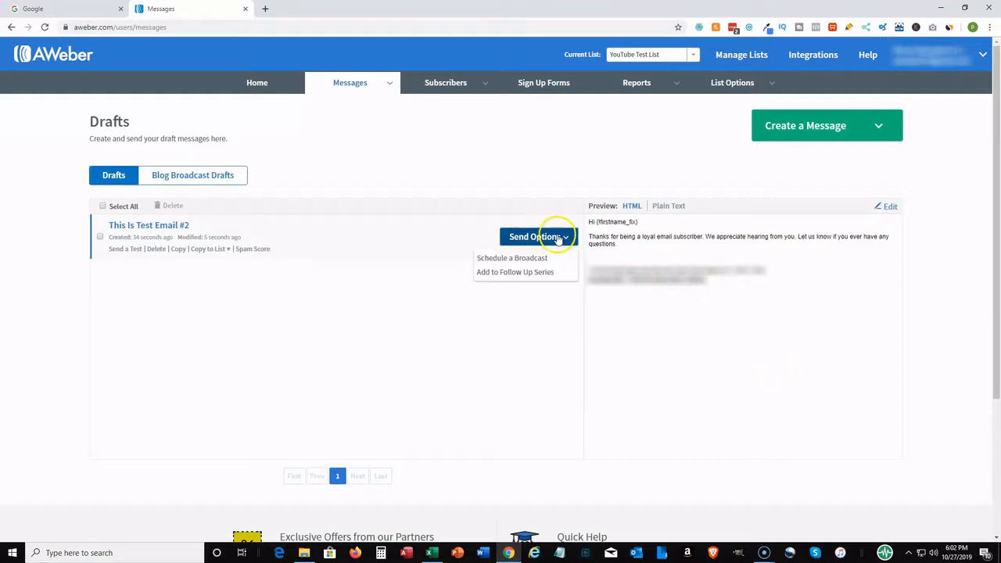
click(516, 272)
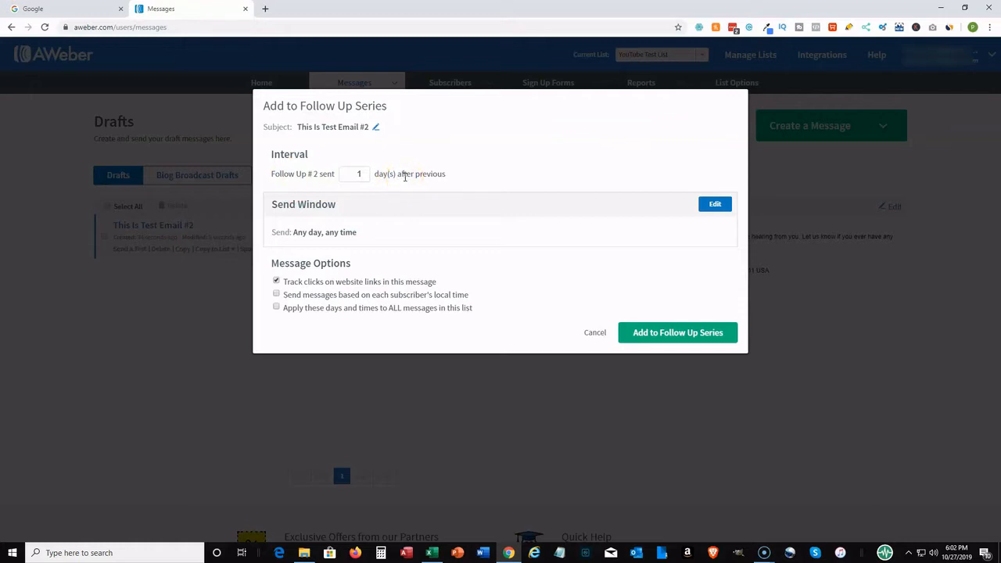
click(688, 335)
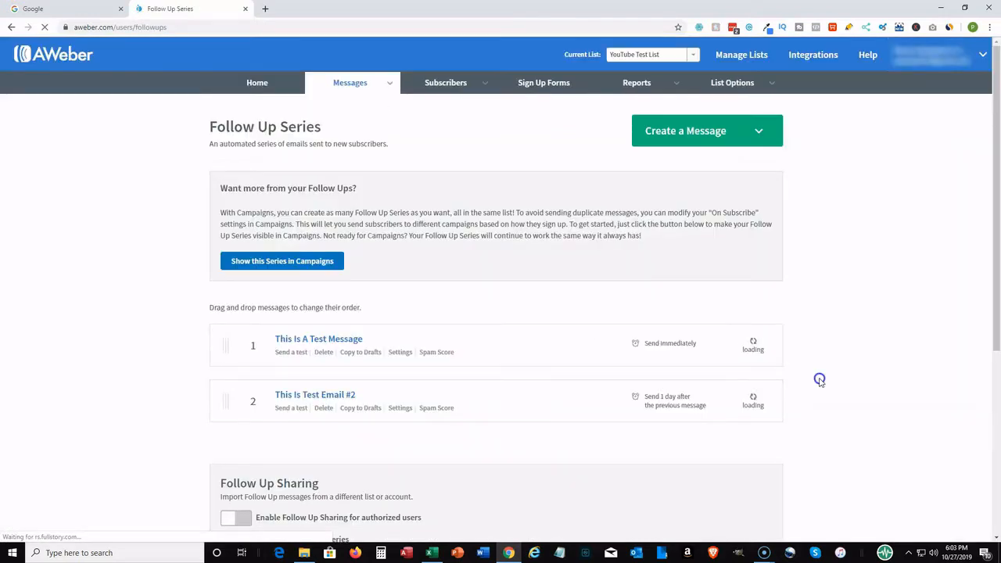
scroll(860, 366, down, 1)
scroll(862, 361, down, 3)
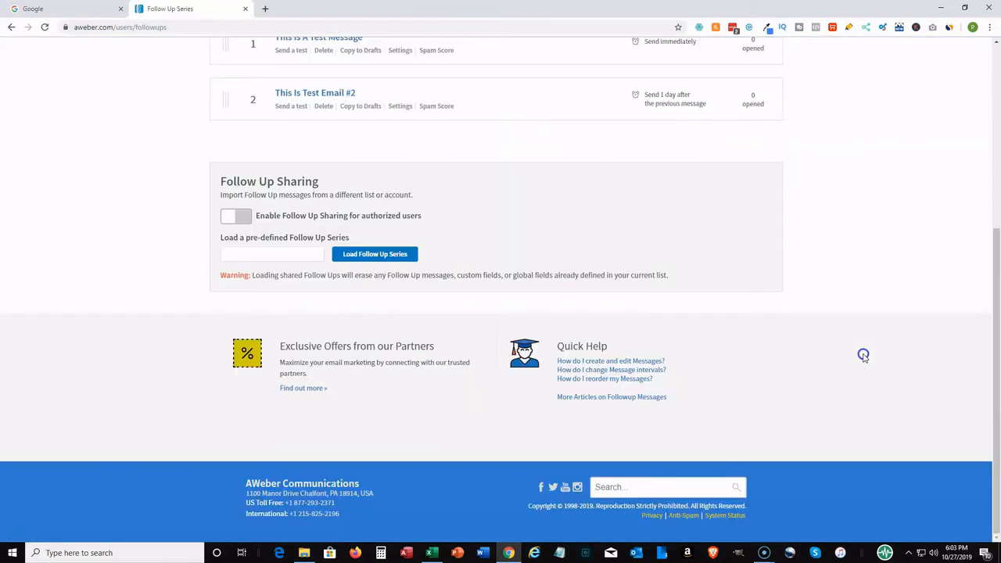
scroll(863, 356, up, 2)
scroll(863, 356, up, 2)
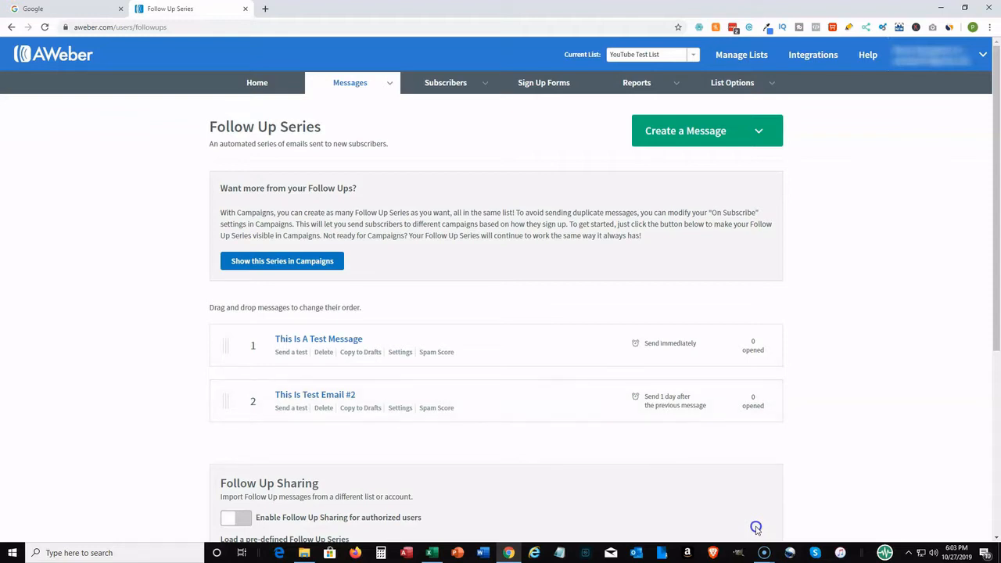
Step: Open the home overview for the YouTube Test List and look through its sections
click(244, 86)
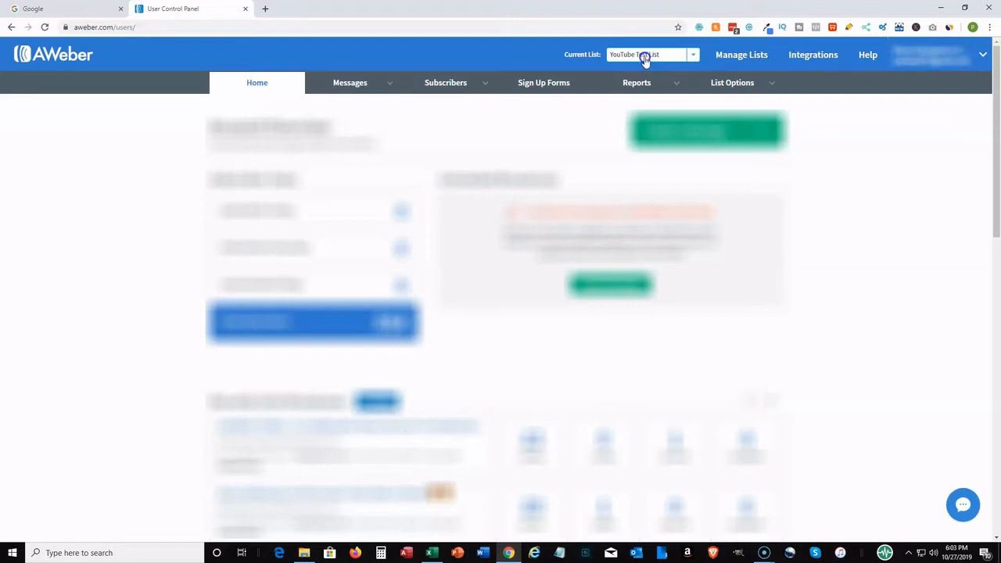
scroll(956, 283, down, 2)
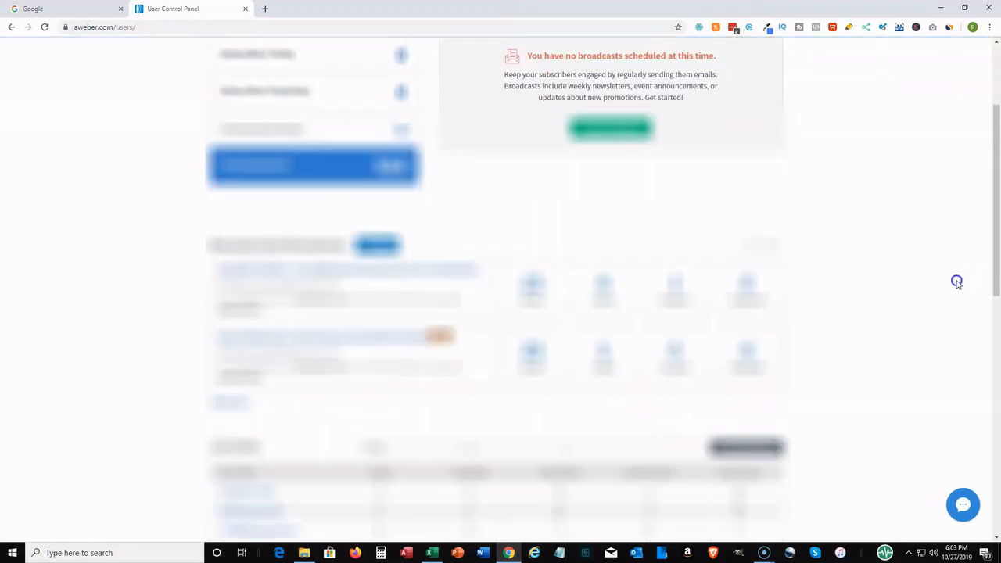
scroll(957, 283, up, 2)
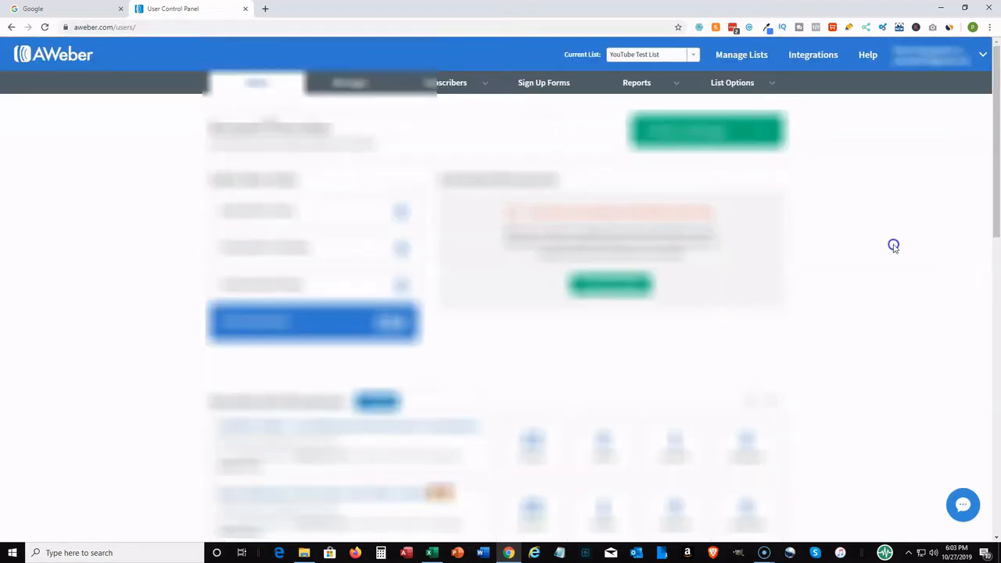